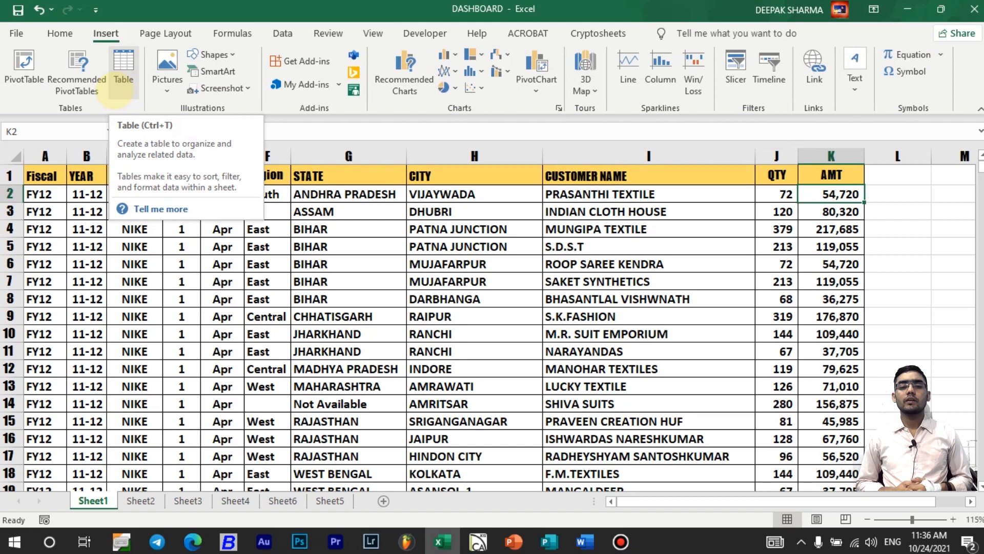
# Look through the sales data on Sheet1 from the header row down to the last record.
pyautogui.click(316, 213)
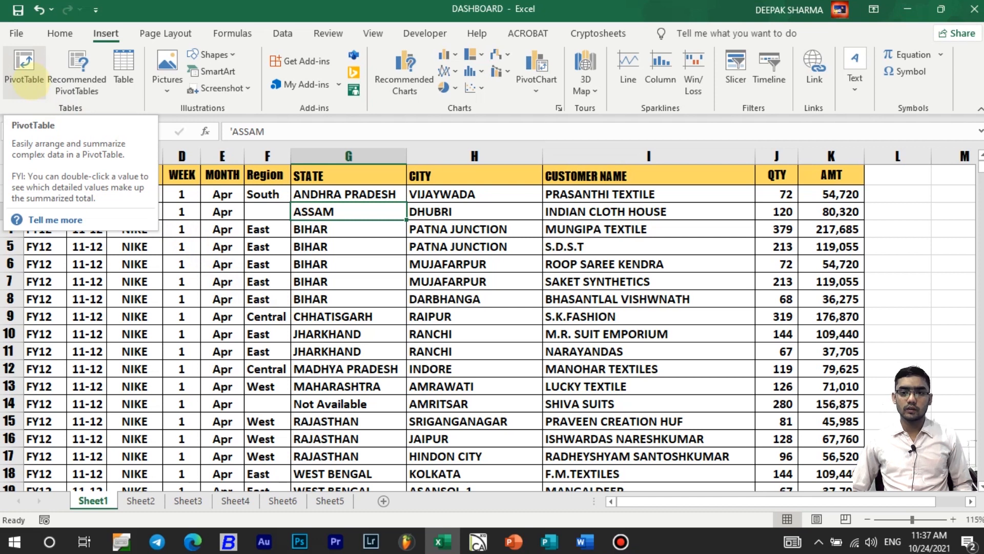
pyautogui.click(338, 282)
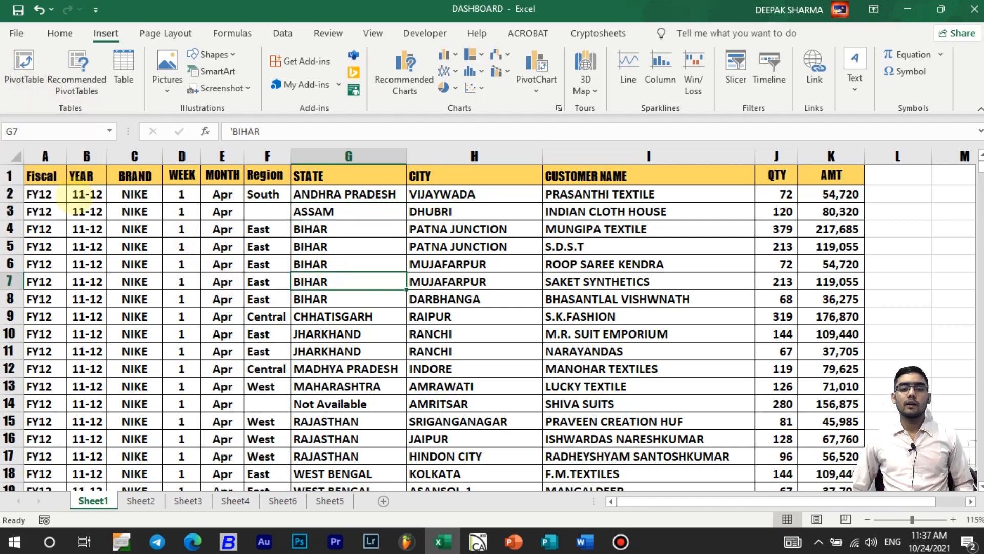
pyautogui.scroll(-9, 359, 264)
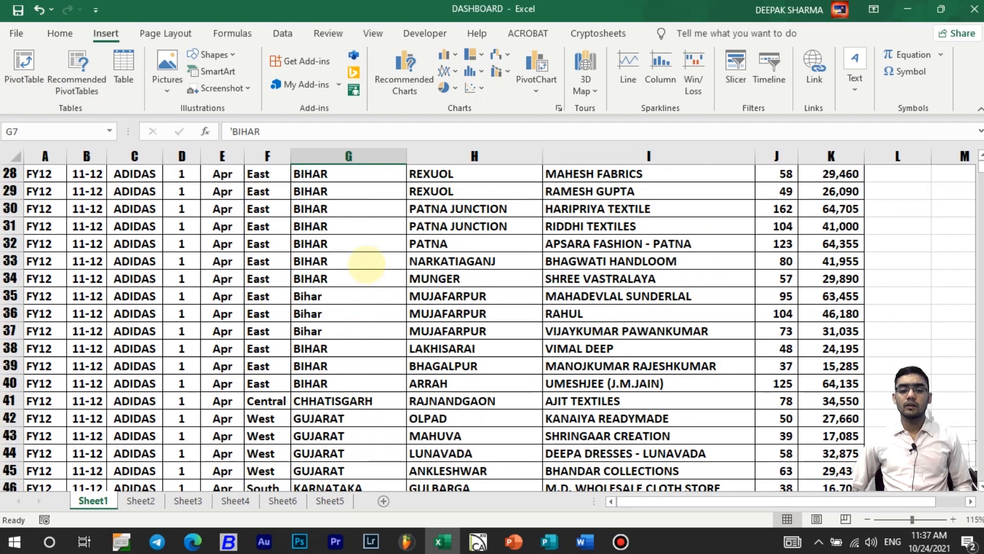
pyautogui.scroll(9, 366, 264)
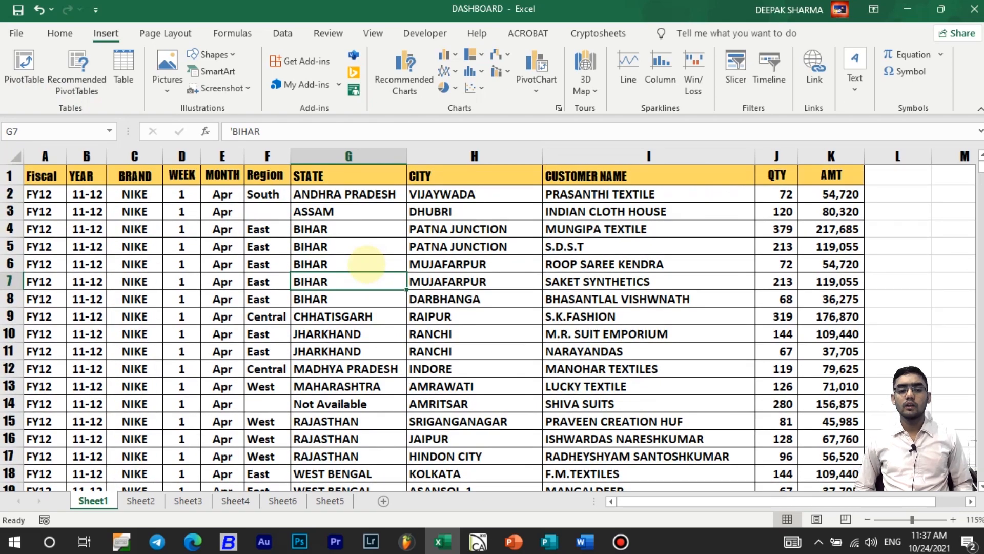
pyautogui.hotkey('ctrl', 'Down')
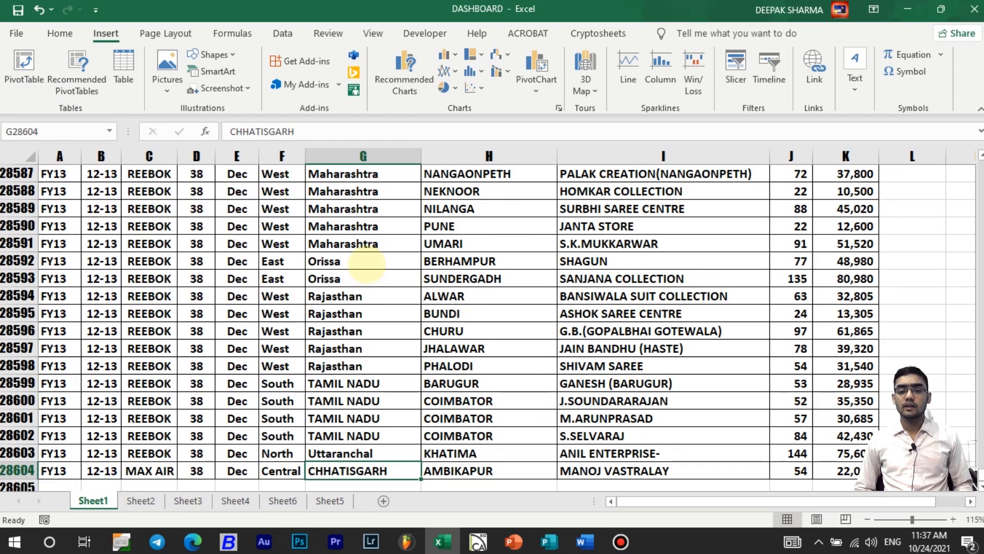
pyautogui.hotkey('ctrl', 'Up')
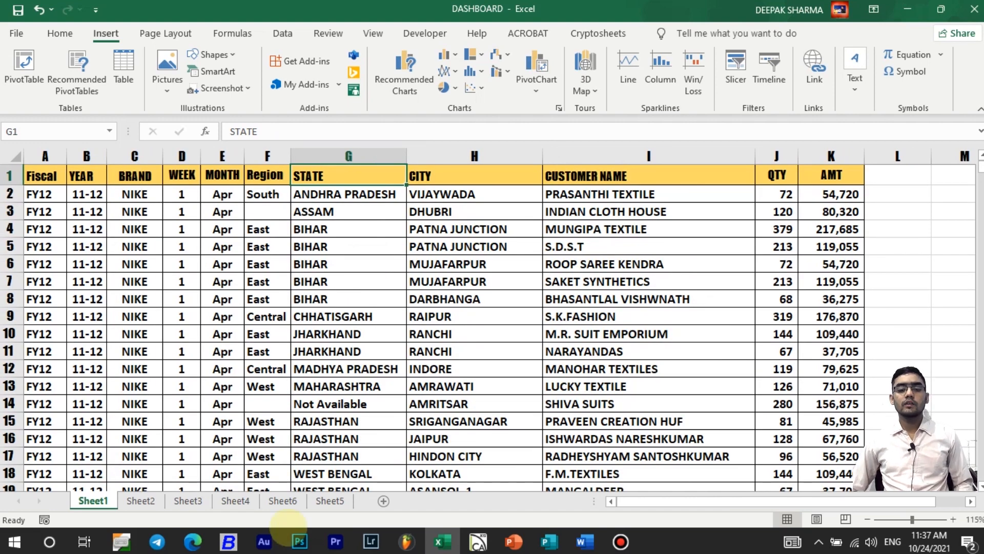
# Create a PivotTable for Report 1 at cell A3 of Sheet6 from the Sheet1 range A1:K28604.
pyautogui.click(283, 500)
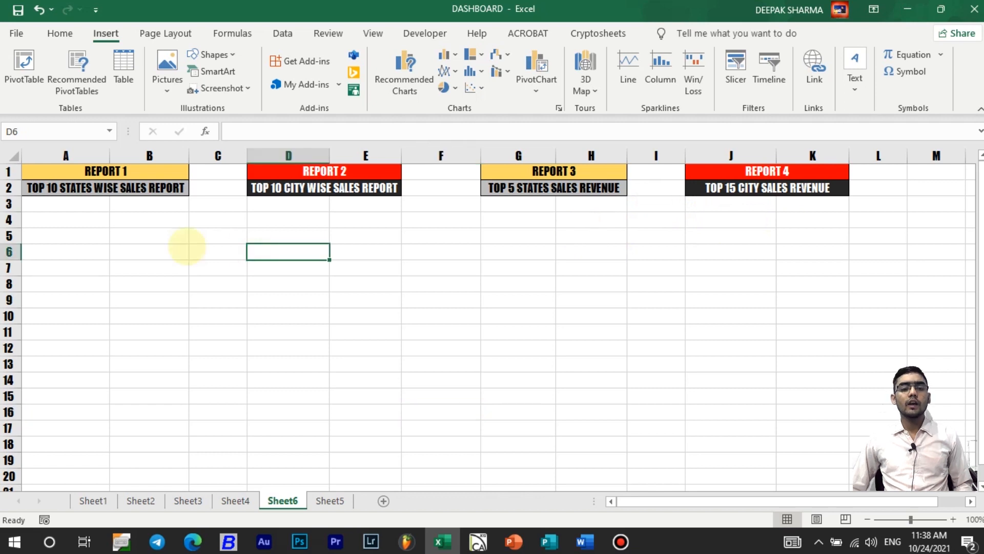
pyautogui.click(66, 204)
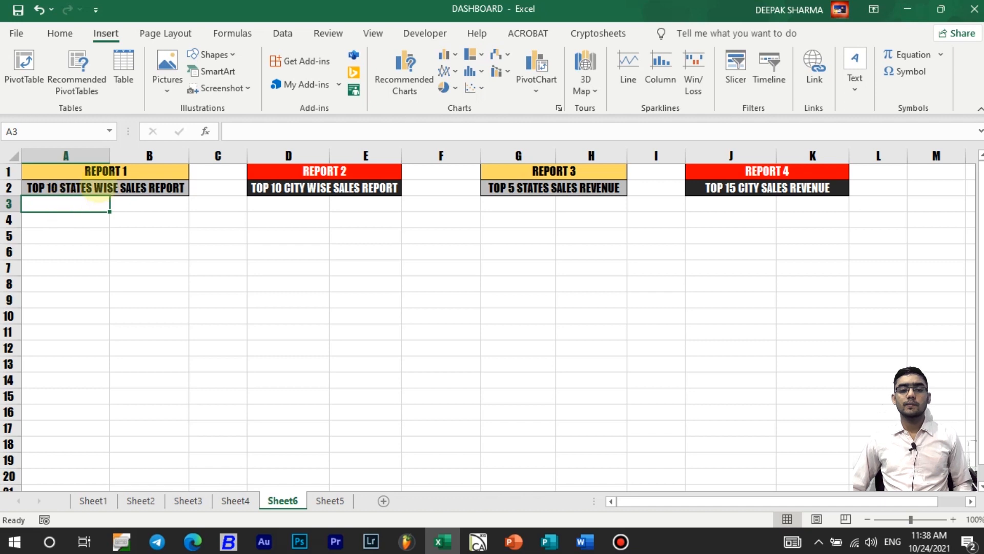
pyautogui.click(60, 204)
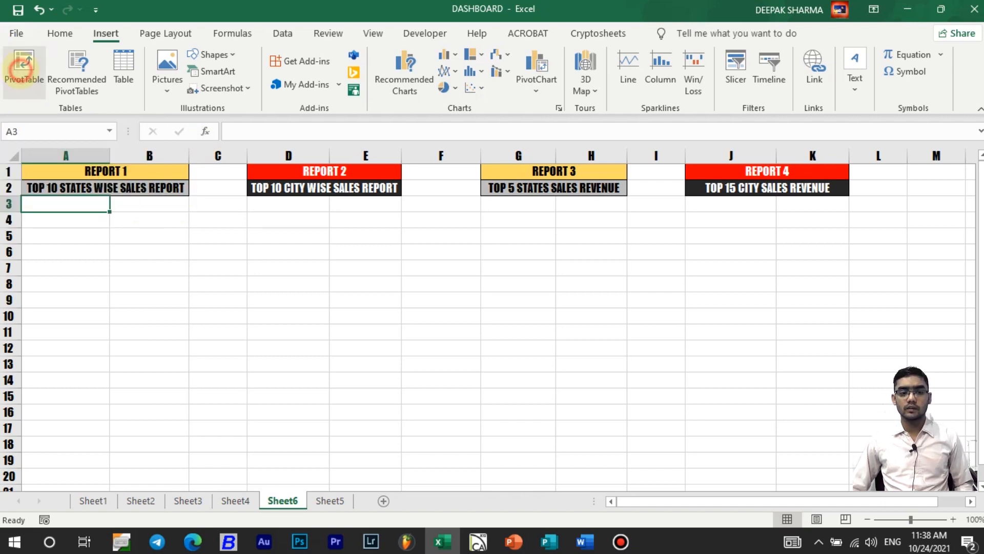
pyautogui.click(23, 63)
pyautogui.moveTo(340, 132); pyautogui.dragTo(401, 90)
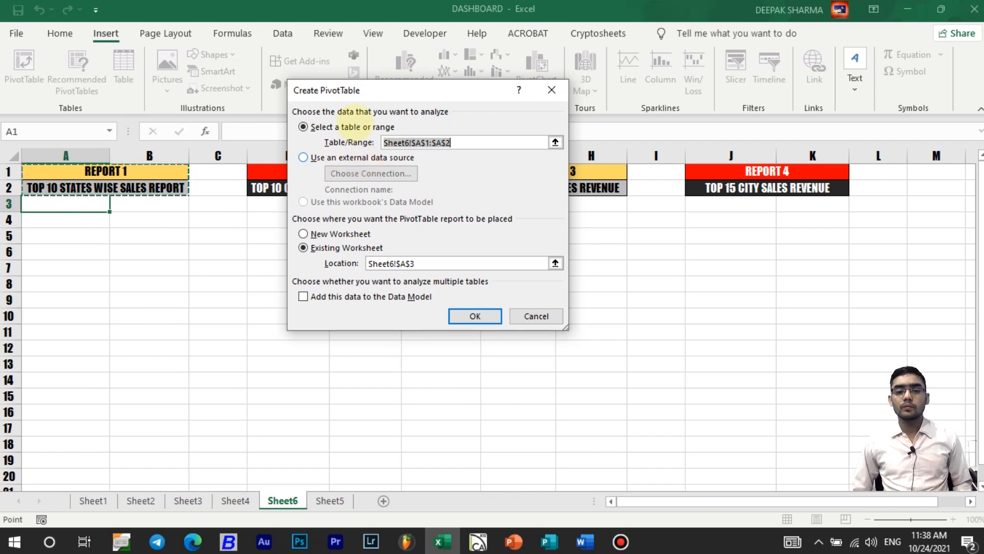
pyautogui.click(392, 126)
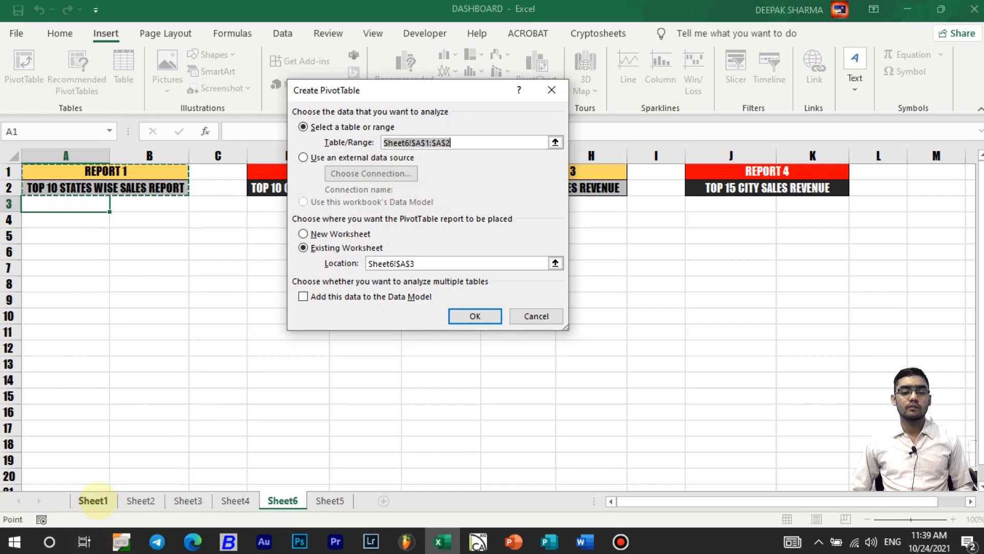
pyautogui.click(93, 500)
pyautogui.click(136, 246)
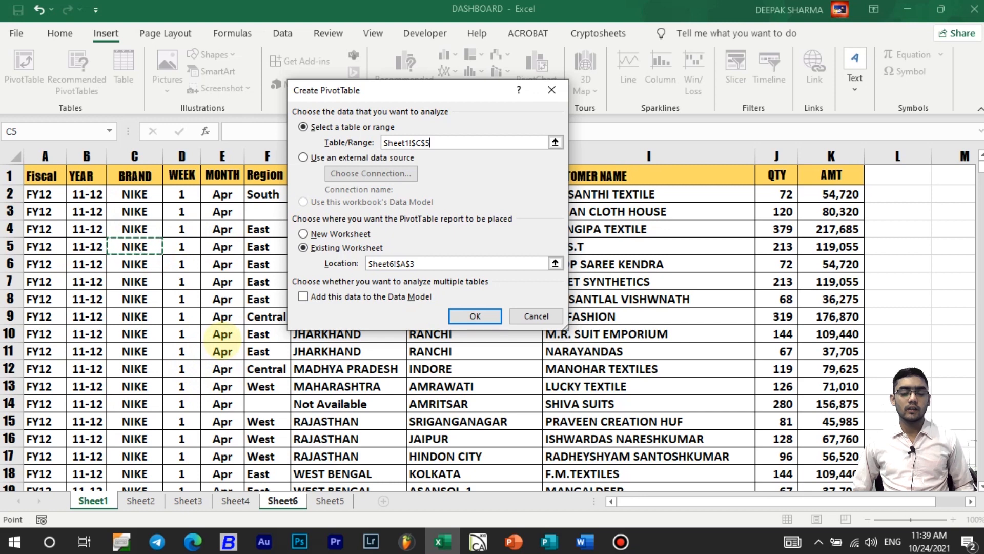
pyautogui.hotkey('ctrl', 'a')
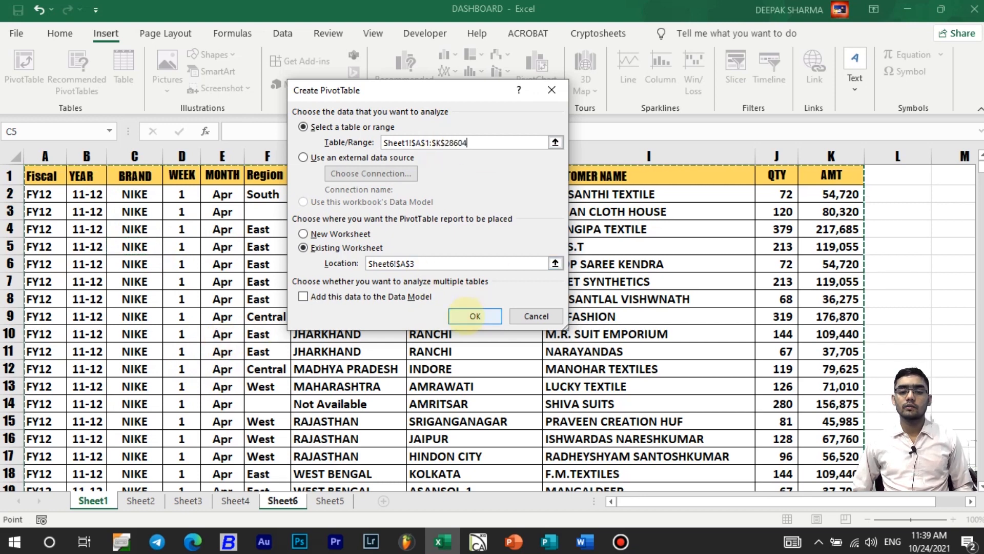
pyautogui.click(475, 316)
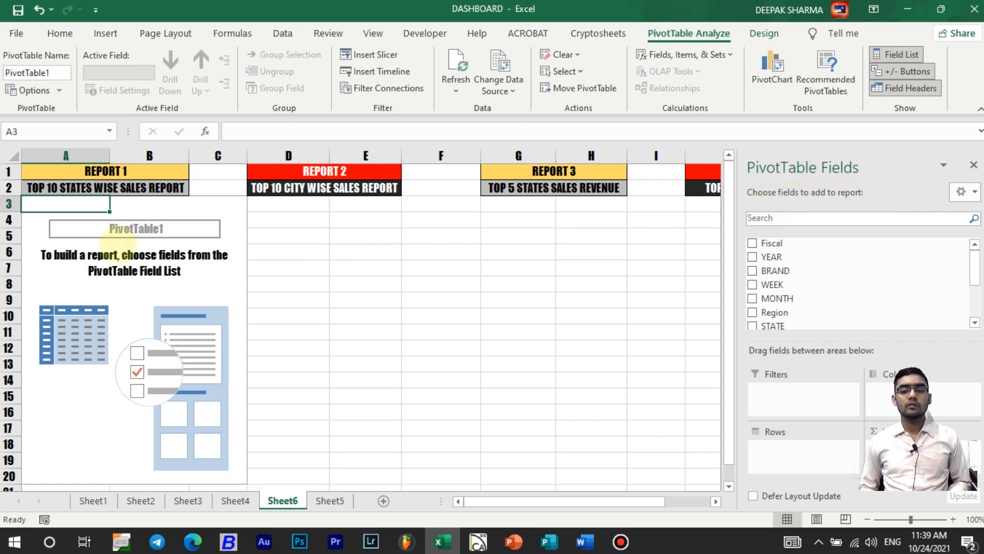
# Add STATE as the row field and QTY as the summed value of the Report 1 PivotTable, and close the field list.
pyautogui.scroll(-2, 779, 274)
pyautogui.scroll(2, 780, 275)
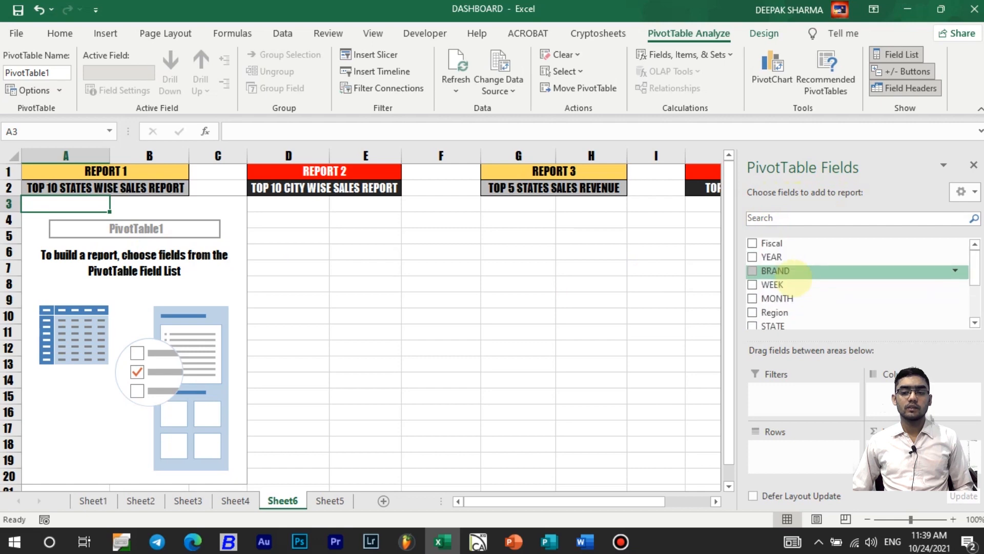
pyautogui.click(92, 501)
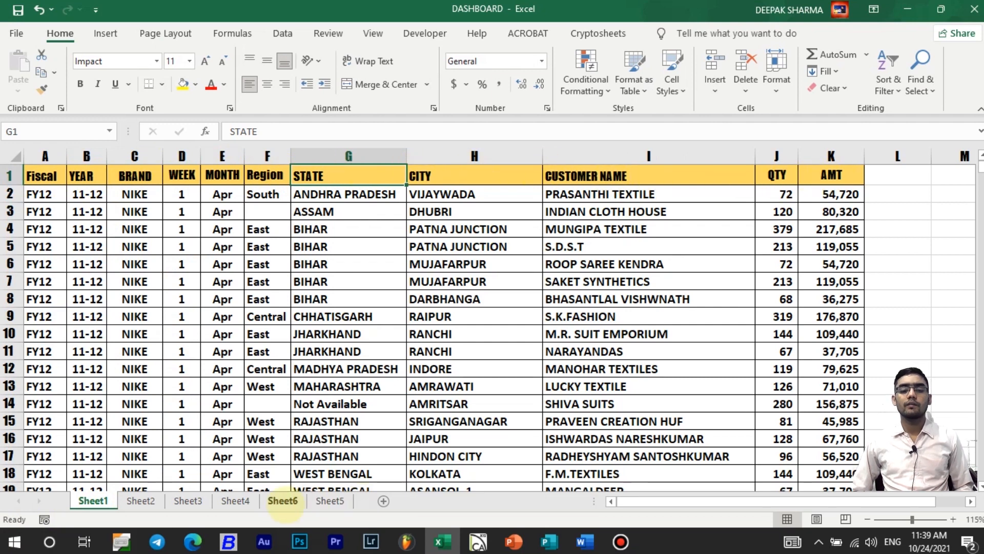
pyautogui.click(283, 501)
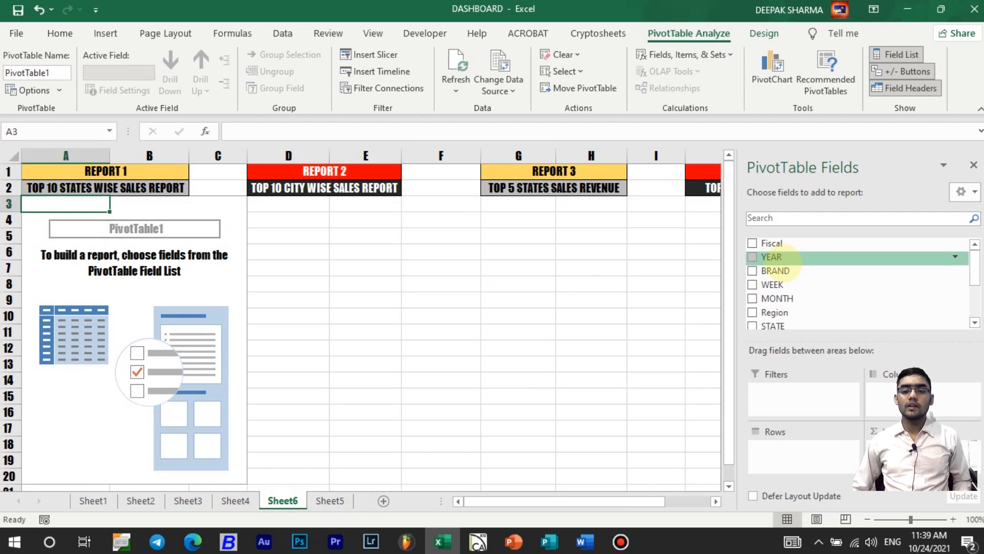
pyautogui.scroll(-1, 805, 283)
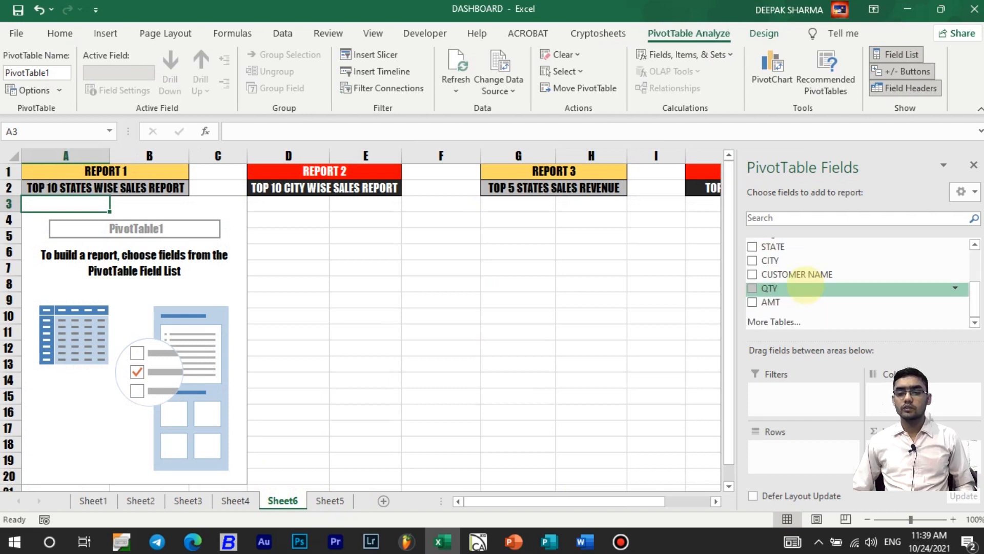
pyautogui.scroll(3, 805, 283)
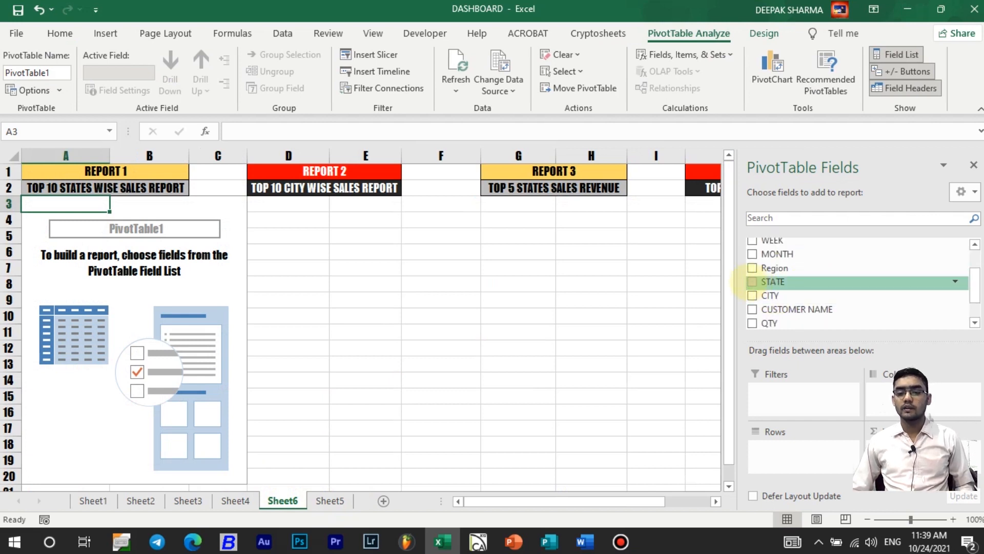
pyautogui.click(752, 282)
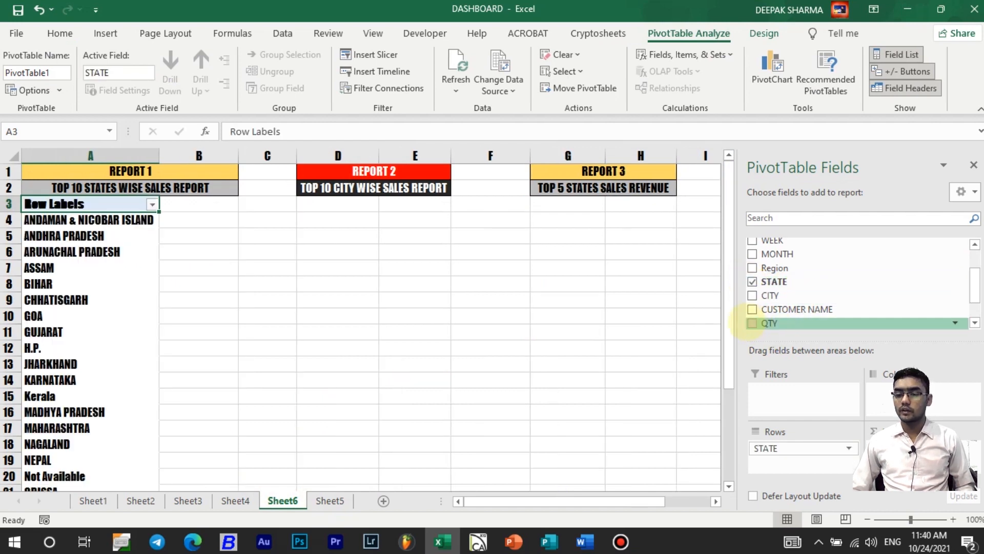
pyautogui.click(752, 323)
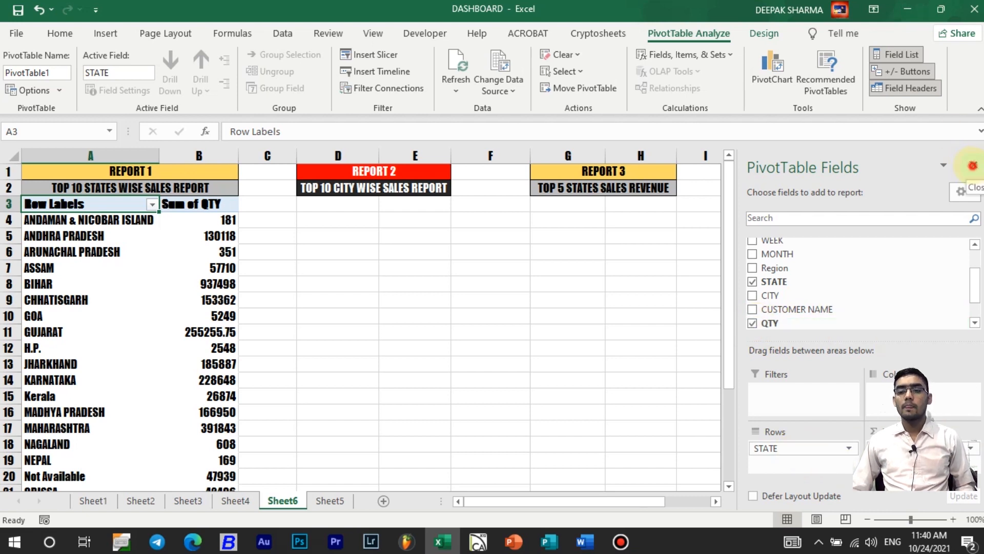
pyautogui.click(973, 165)
# Examine the list of states and their quantity sums in the Report 1 PivotTable.
pyautogui.click(414, 285)
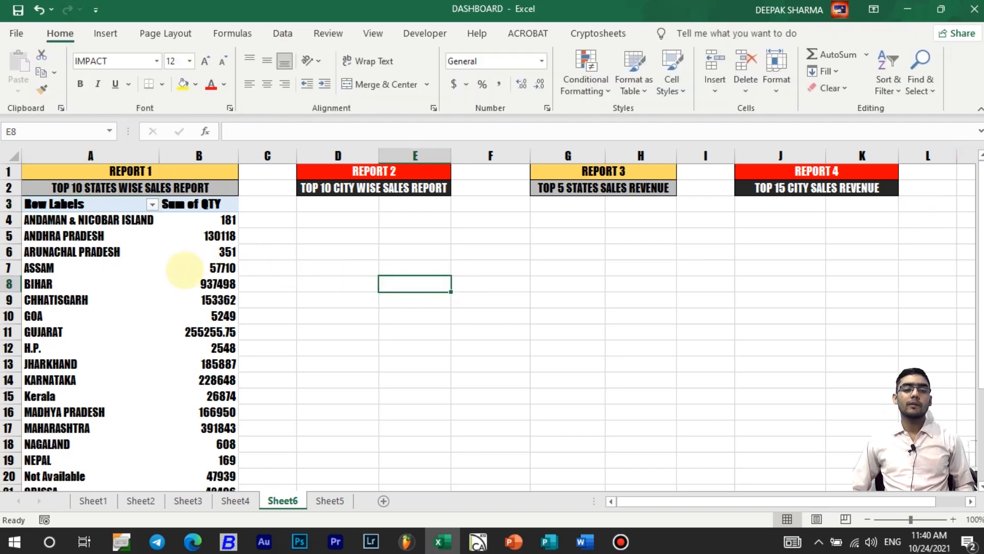
pyautogui.scroll(-4, 147, 275)
pyautogui.scroll(4, 147, 275)
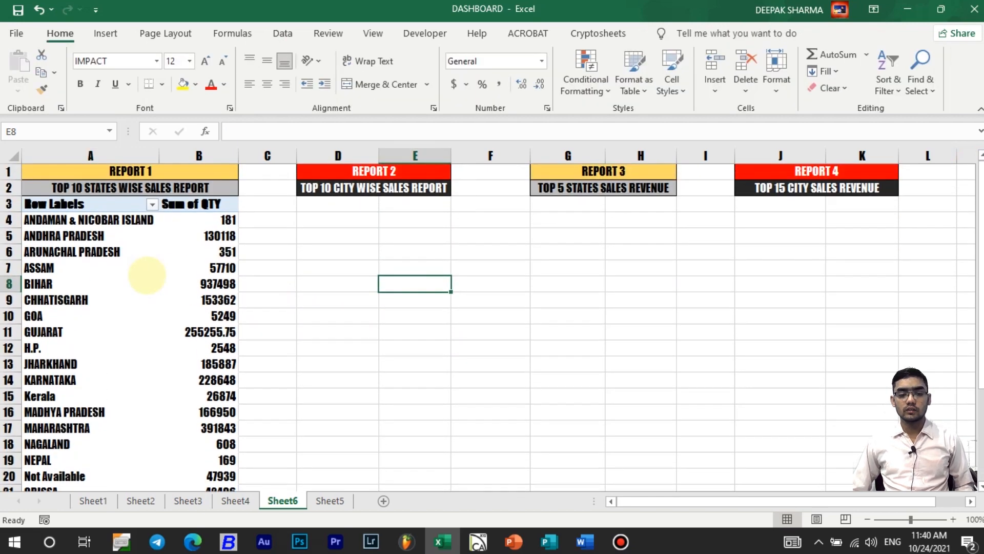
pyautogui.scroll(-4, 148, 275)
pyautogui.scroll(4, 147, 274)
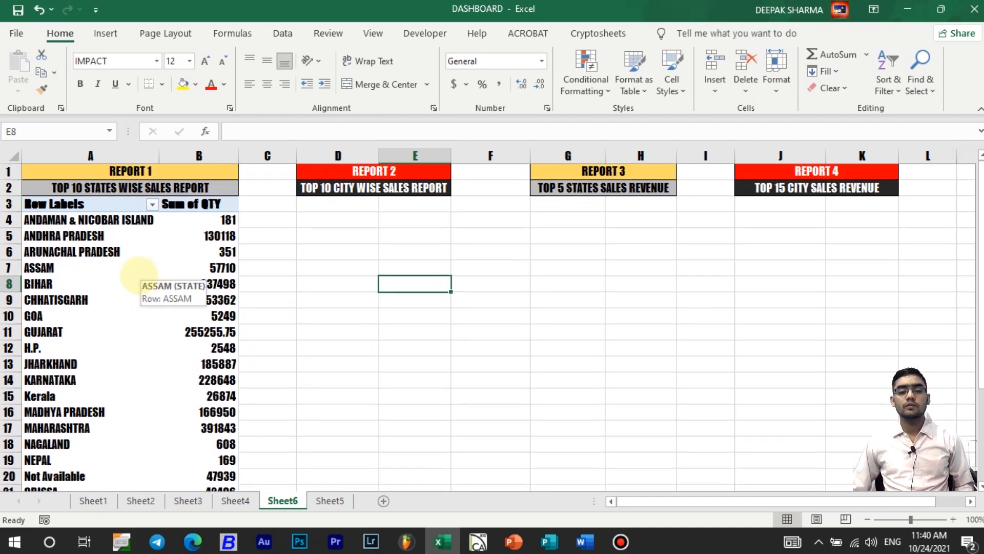
pyautogui.click(80, 261)
pyautogui.click(191, 235)
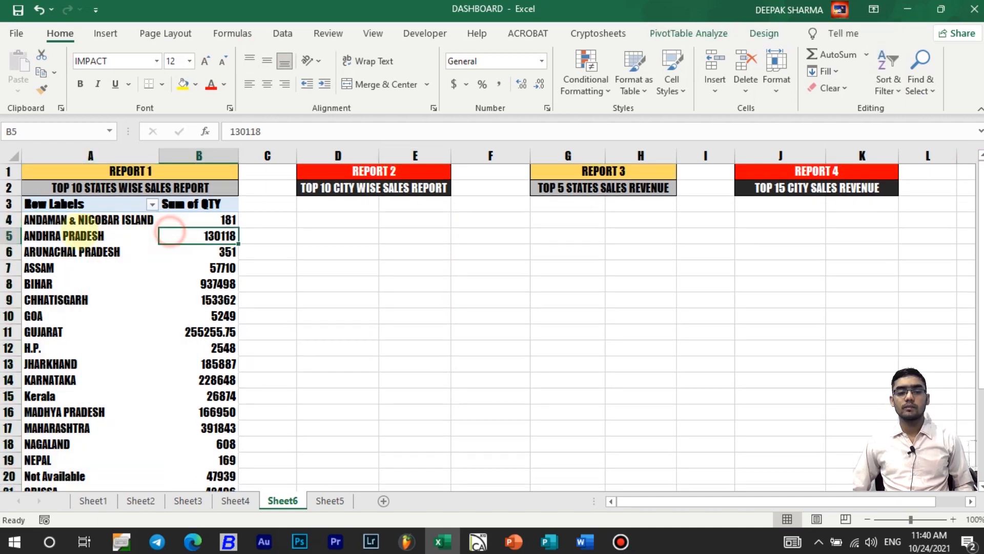
pyautogui.click(93, 236)
pyautogui.click(190, 233)
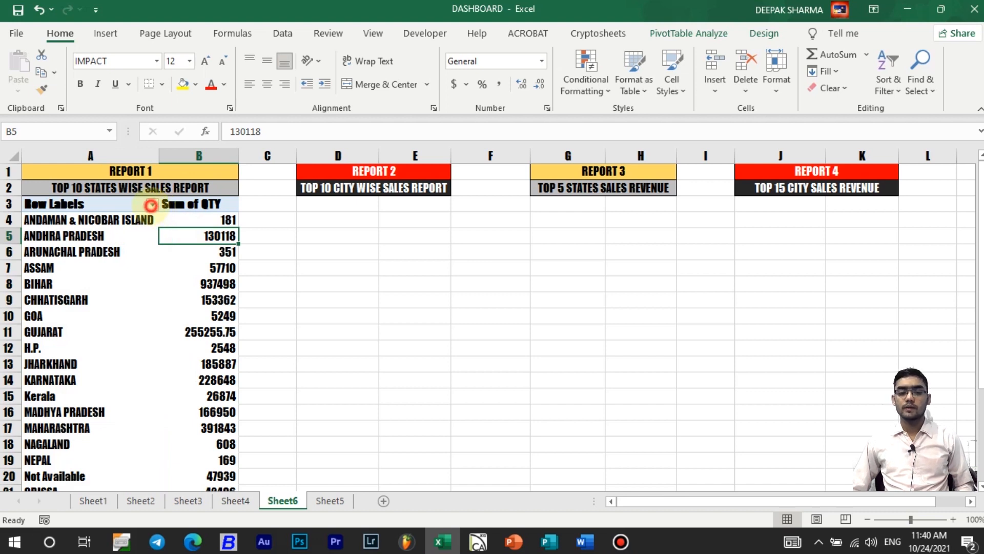
# Filter the Report 1 PivotTable's states to the top 10 items by Sum of QTY.
pyautogui.click(152, 204)
pyautogui.moveTo(72, 318)
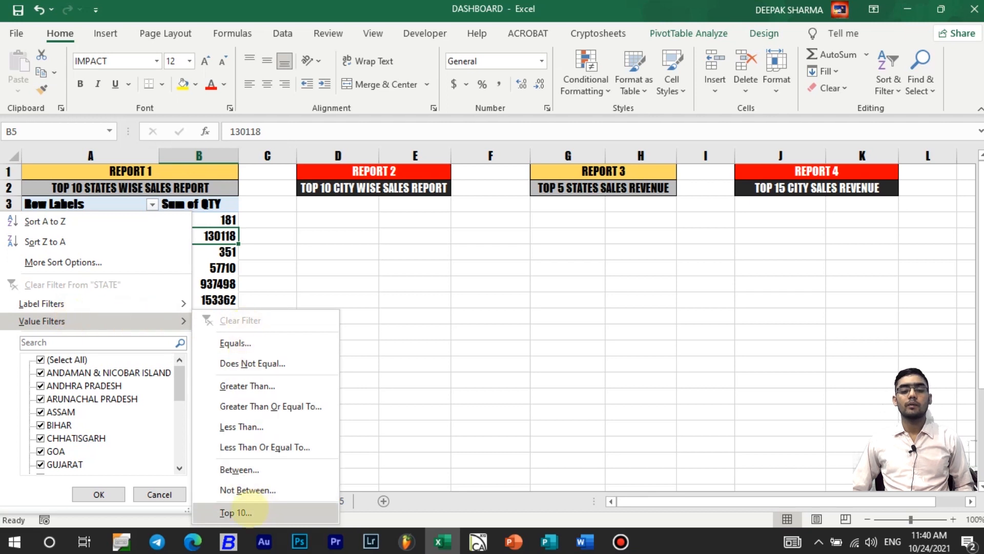
pyautogui.click(250, 511)
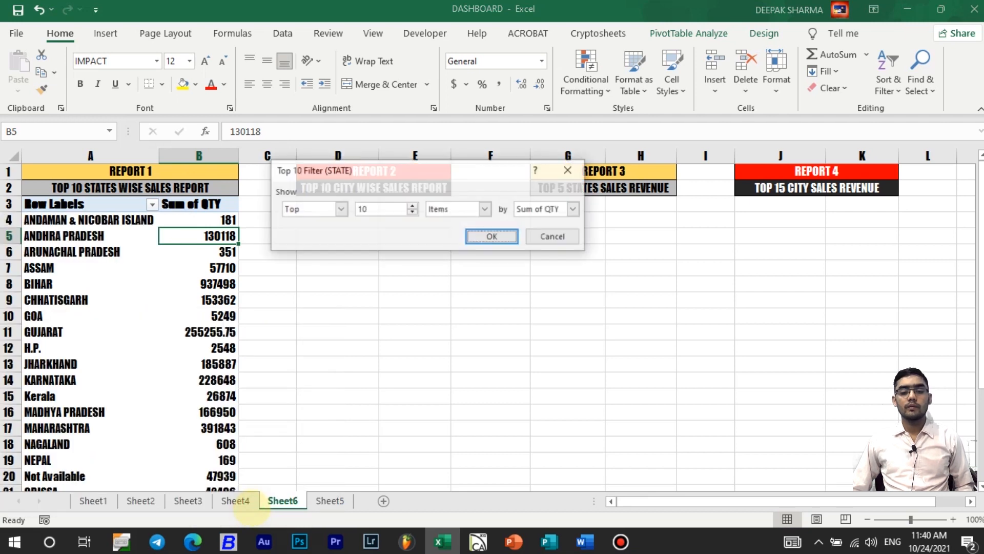
pyautogui.click(491, 238)
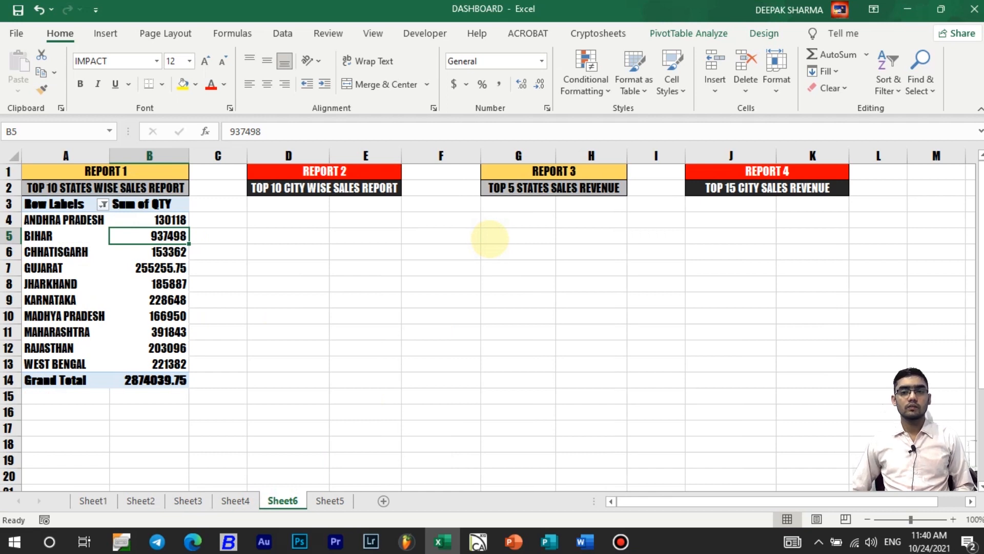
# Create a PivotTable for Report 2 at cell D3 of Sheet6 from the entire Sheet1 data table.
pyautogui.click(307, 208)
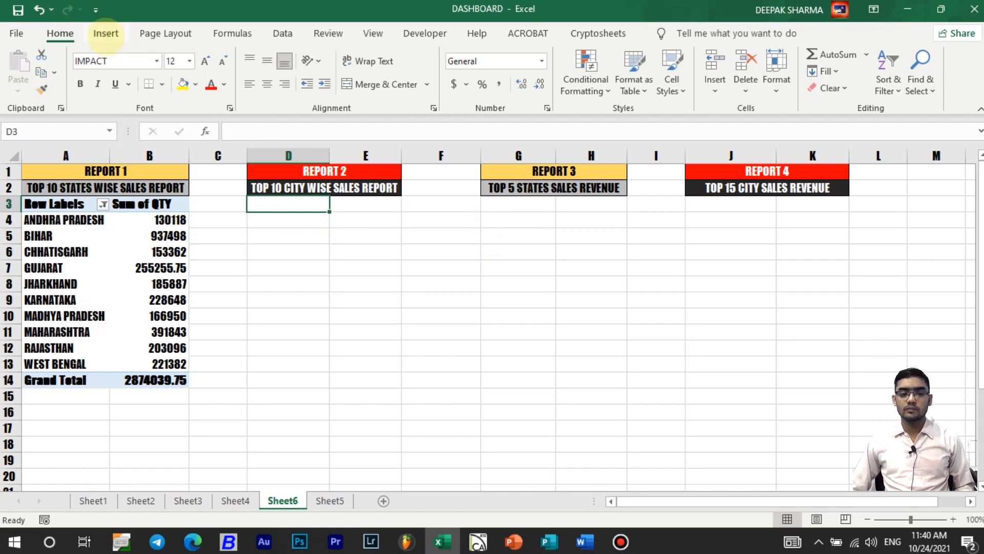
pyautogui.click(111, 36)
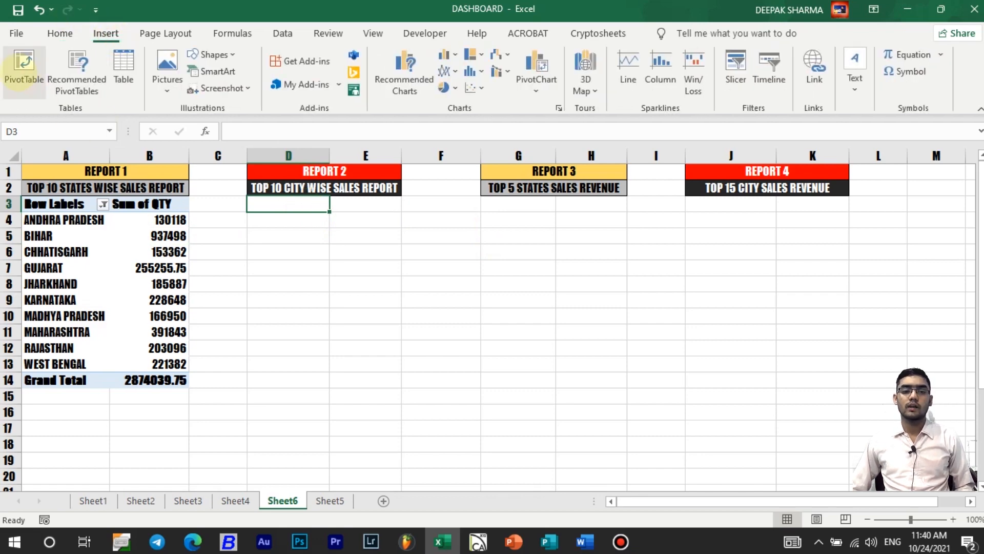
pyautogui.click(18, 67)
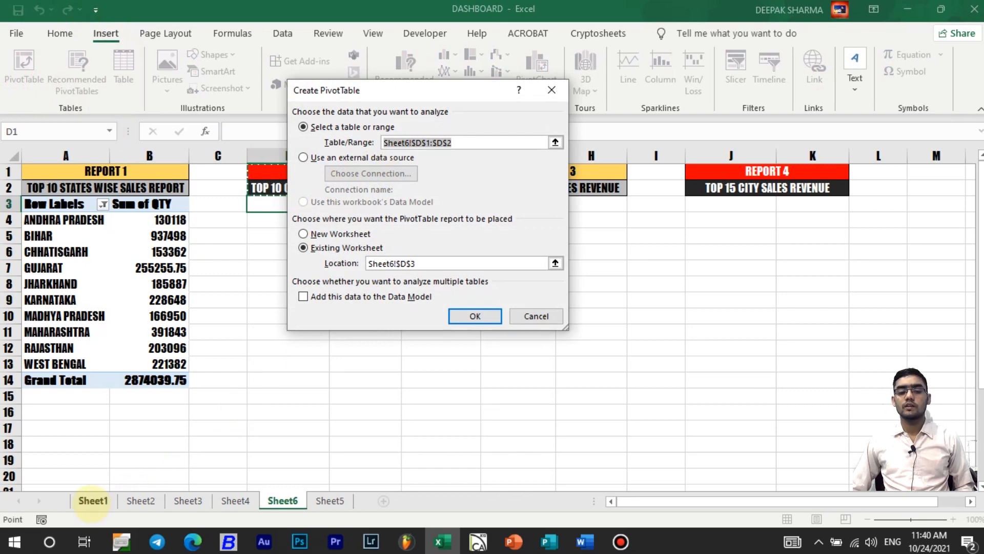
pyautogui.click(91, 501)
pyautogui.click(192, 300)
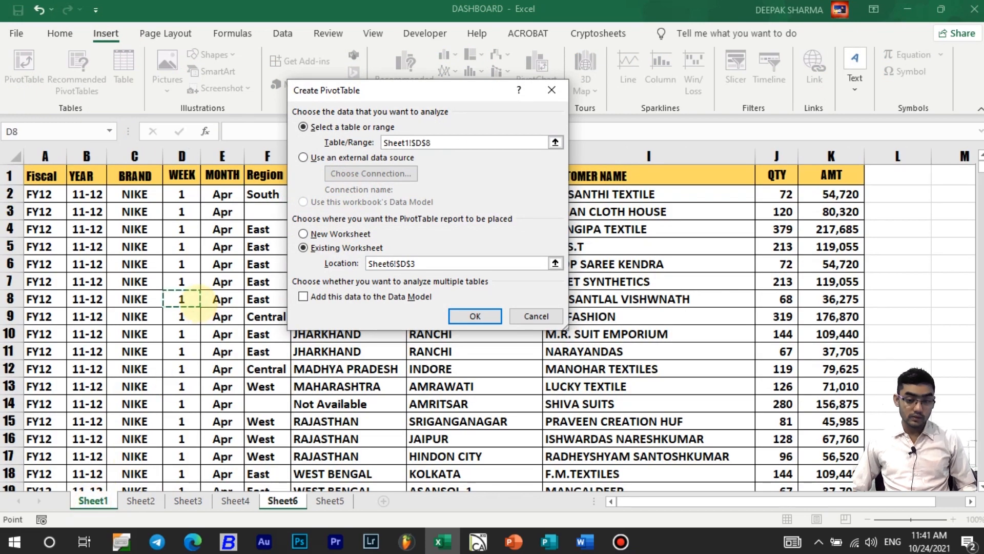
pyautogui.hotkey('ctrl', 'a')
pyautogui.click(475, 316)
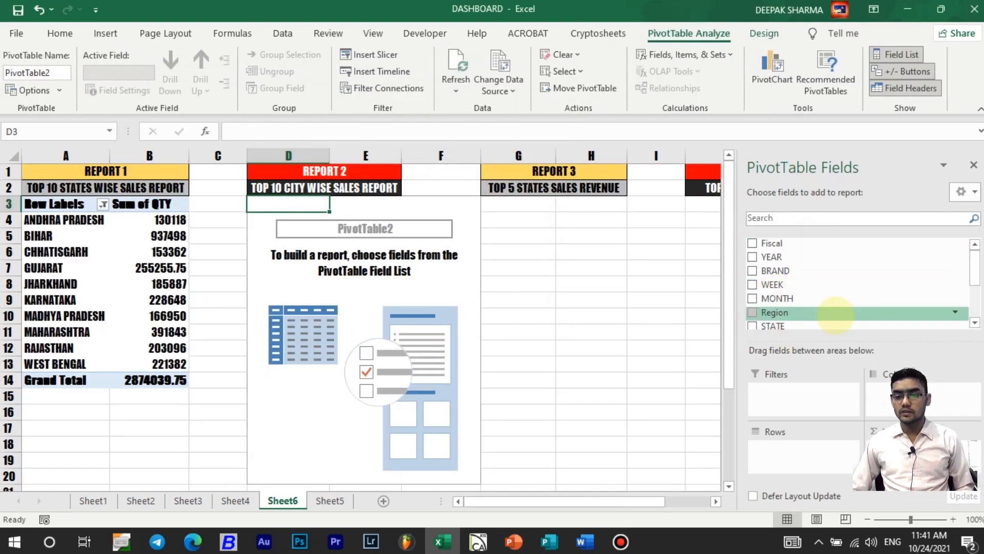
# Add CITY as the row field and QTY as the summed value of the Report 2 PivotTable, and close the field list.
pyautogui.scroll(-2, 821, 313)
pyautogui.click(752, 260)
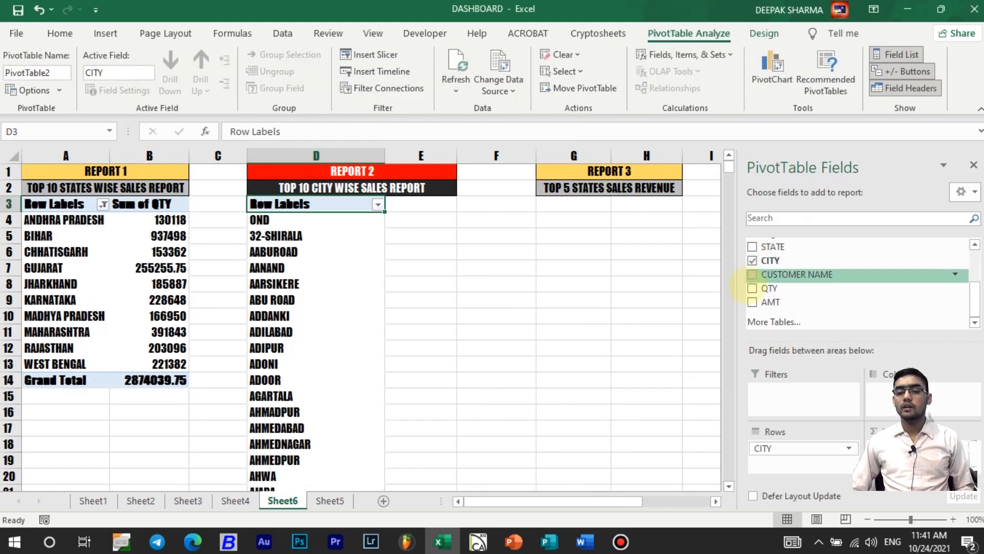
pyautogui.click(752, 288)
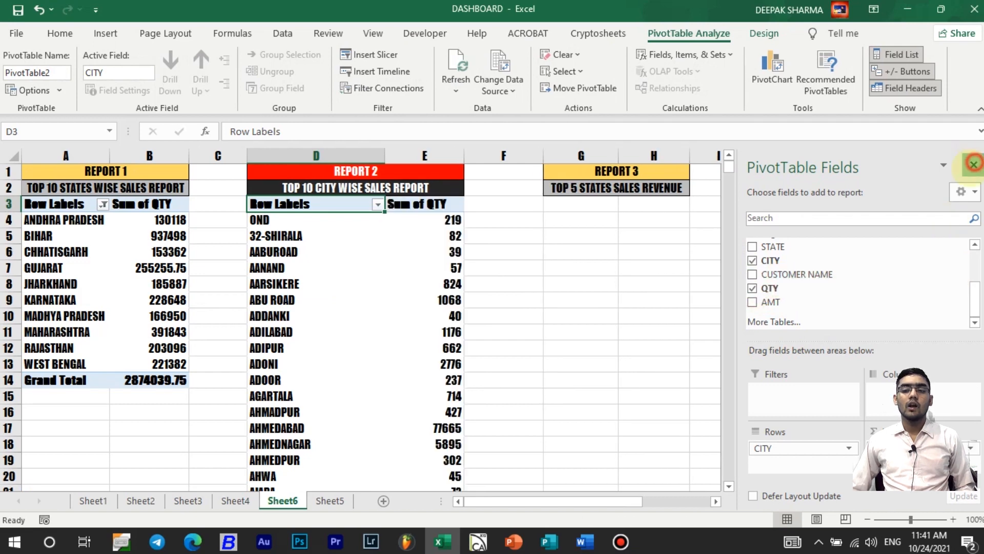
pyautogui.click(974, 164)
# Filter the Report 2 PivotTable's cities to the top 10 items by Sum of QTY.
pyautogui.click(318, 234)
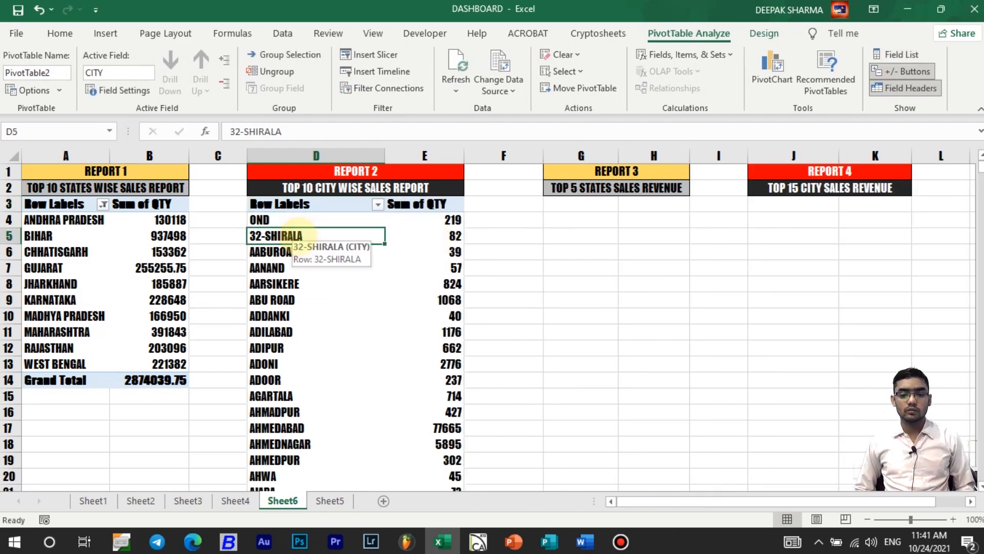
pyautogui.hotkey('ctrl', 'Down')
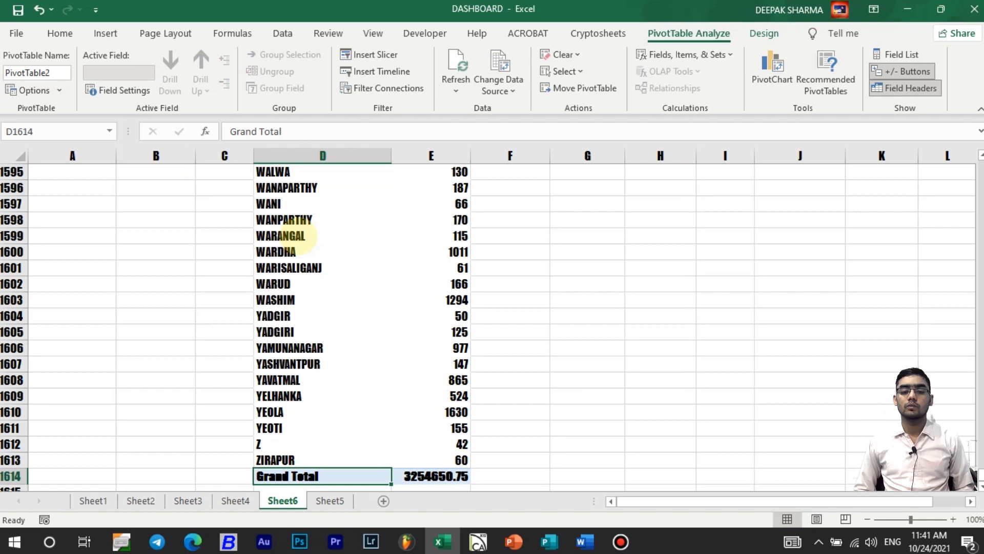
pyautogui.hotkey('ctrl', 'Up')
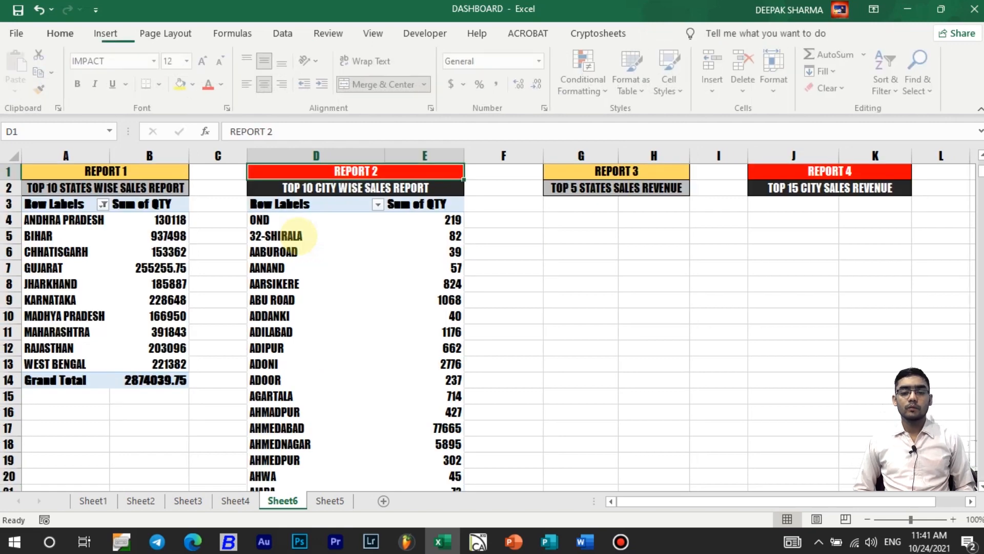
pyautogui.press('Down')
pyautogui.press('Down')
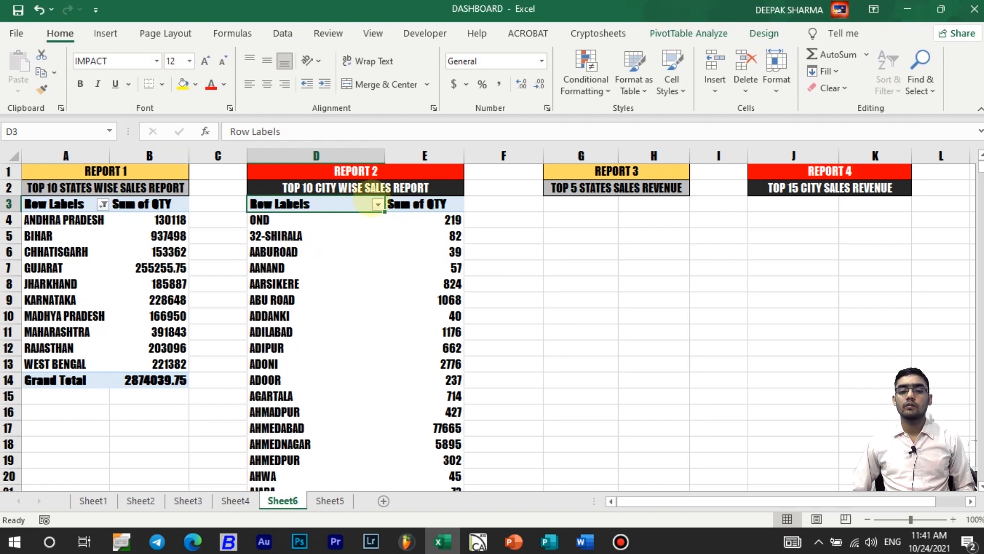
pyautogui.click(378, 204)
pyautogui.moveTo(289, 321)
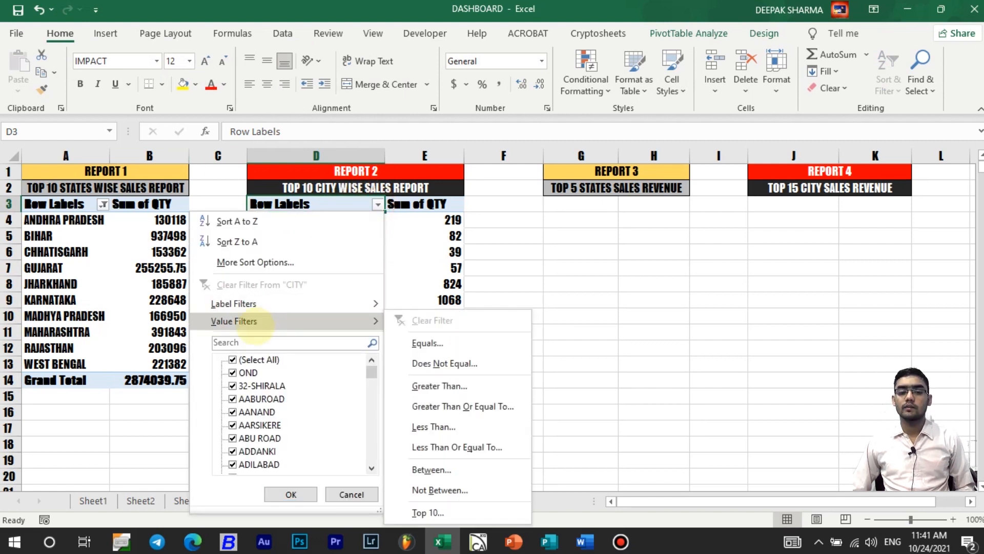
pyautogui.click(430, 512)
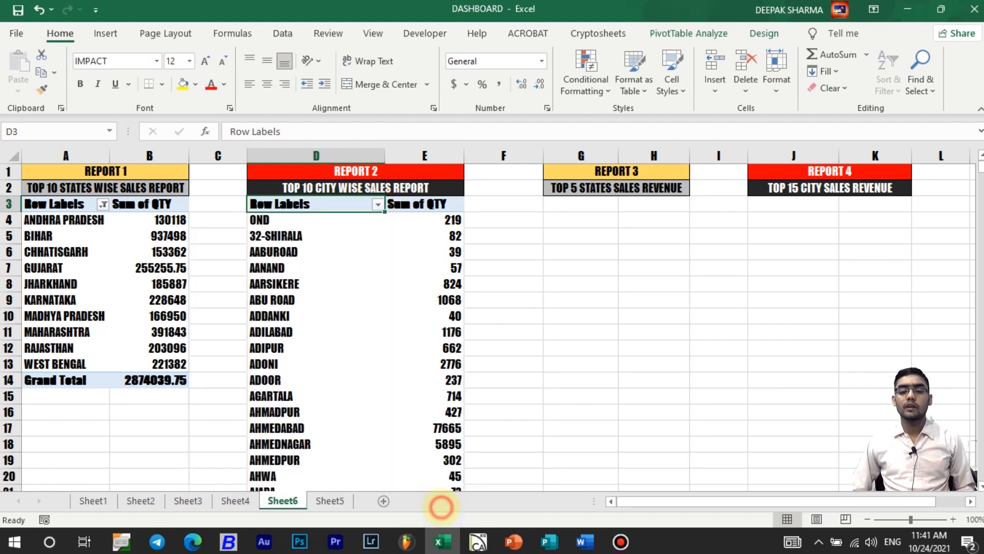
pyautogui.click(489, 240)
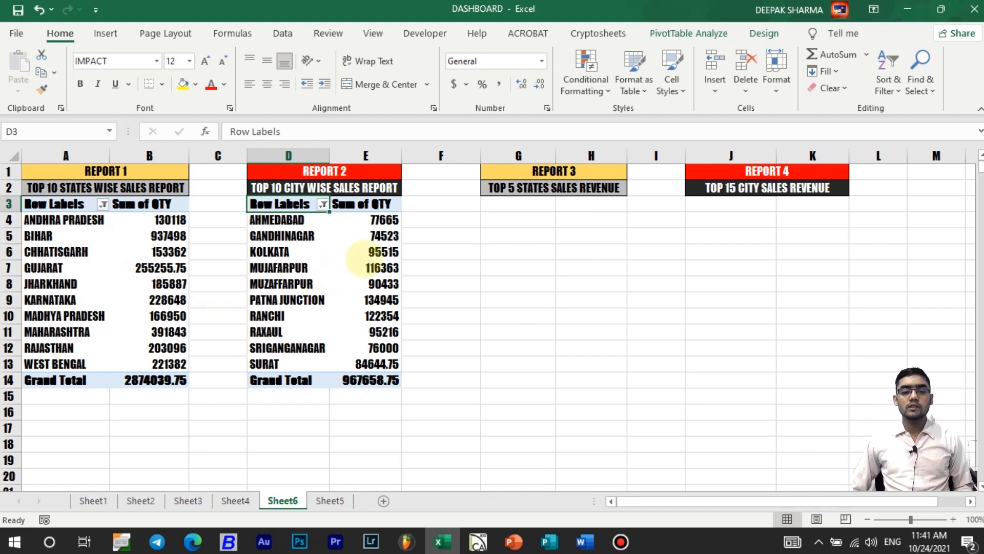
pyautogui.moveTo(340, 226)
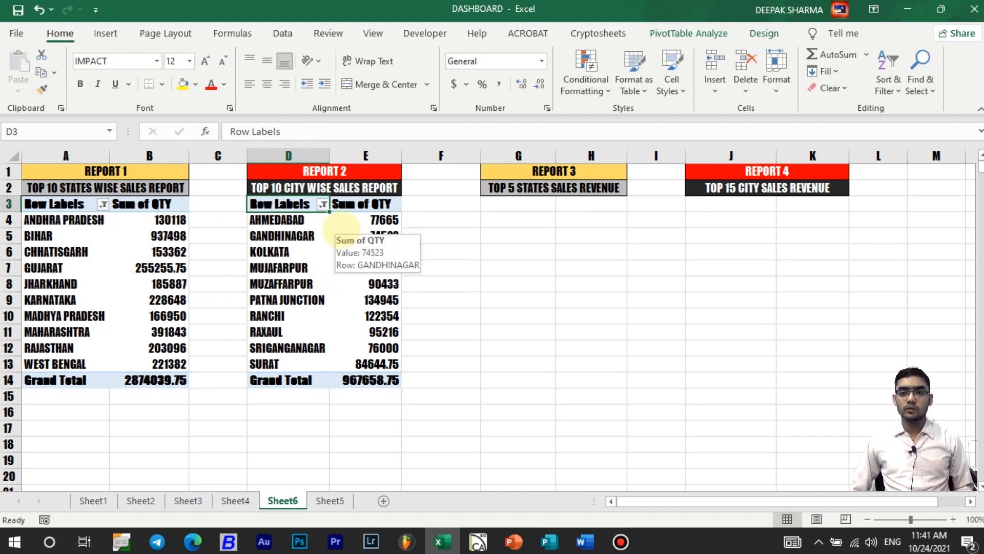
# Create a PivotTable for Report 3 at cell G3 of Sheet6 from the Sheet1 data range A1:K28604.
pyautogui.click(520, 204)
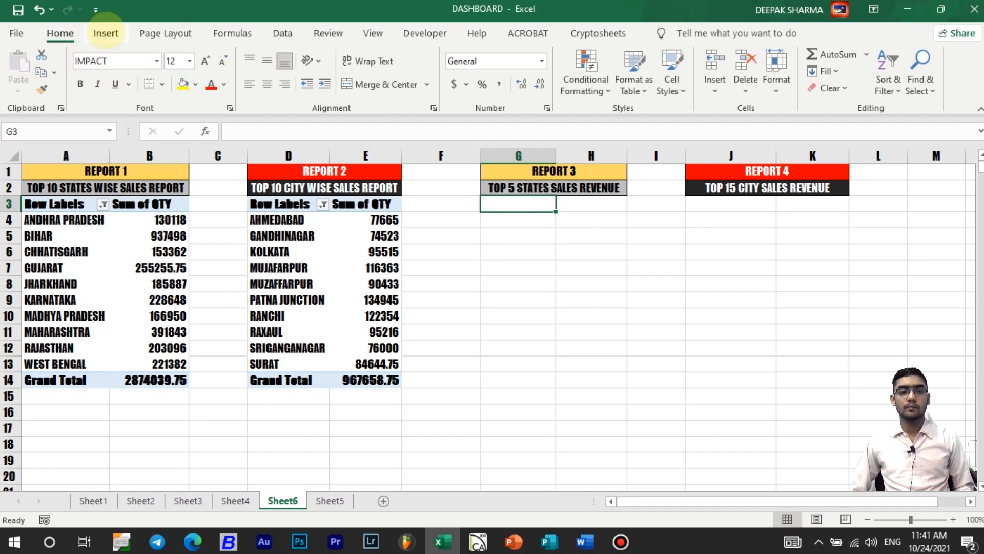
pyautogui.click(105, 32)
pyautogui.click(23, 69)
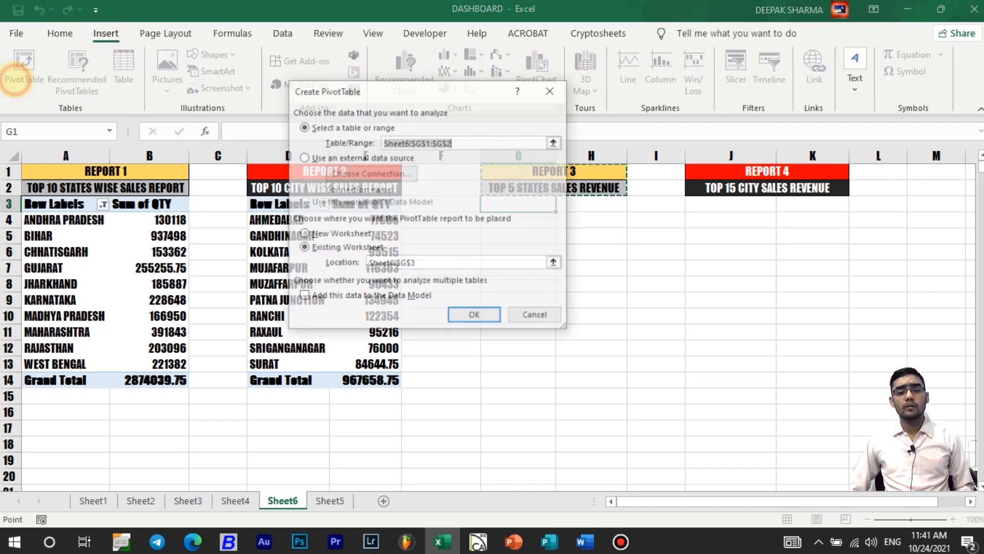
pyautogui.click(93, 500)
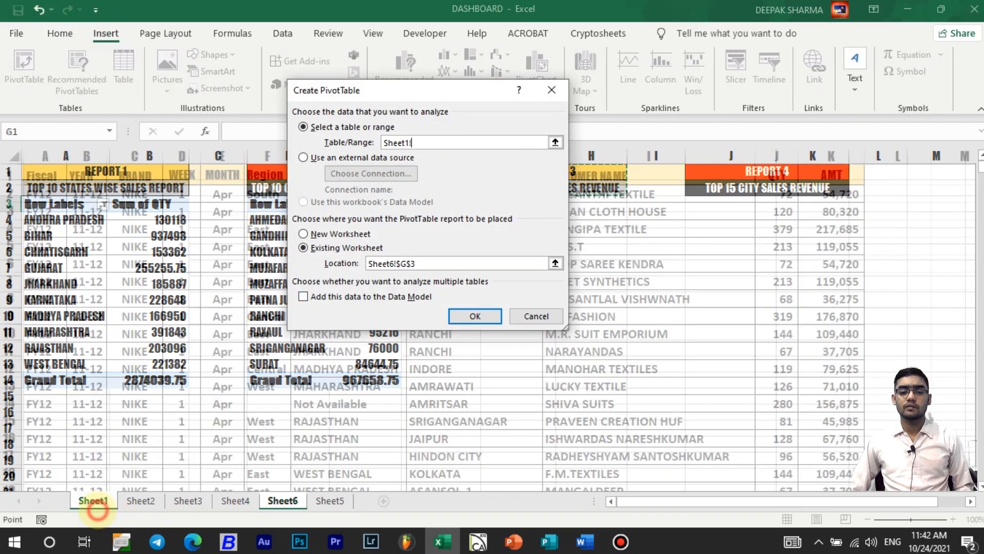
pyautogui.click(256, 352)
pyautogui.hotkey('ctrl', 'a')
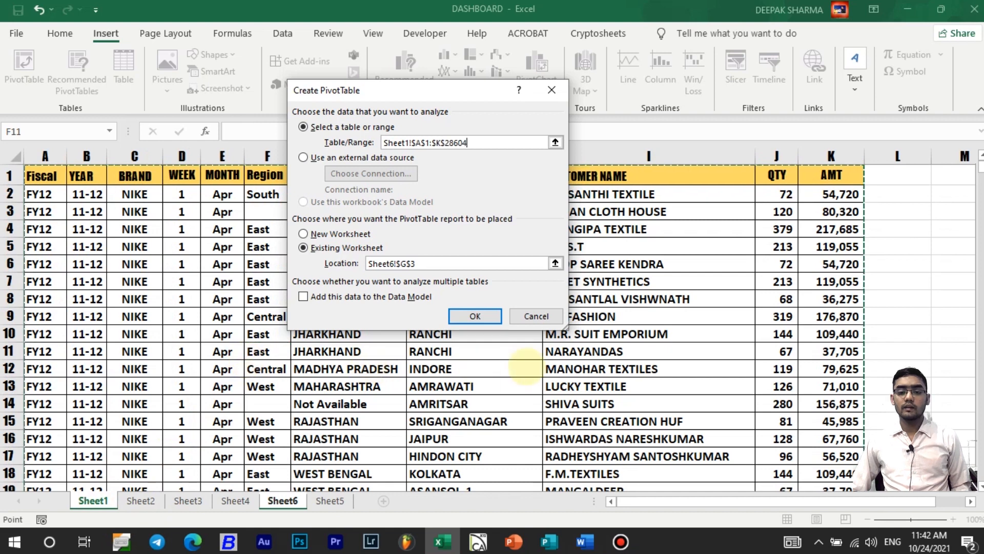
pyautogui.click(475, 316)
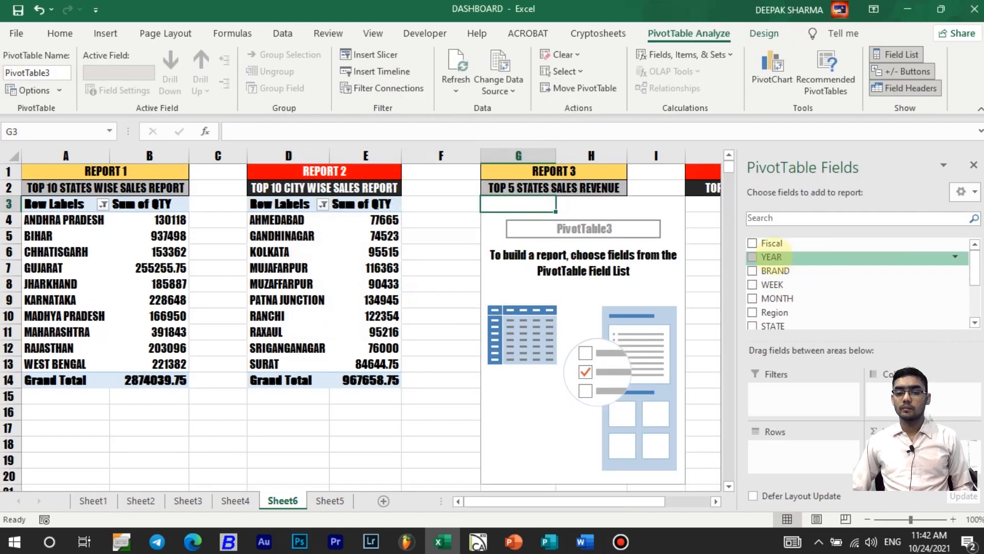
# Add STATE as the row field and AMT as the summed value of the Report 3 PivotTable, and close the field list.
pyautogui.scroll(-1, 754, 287)
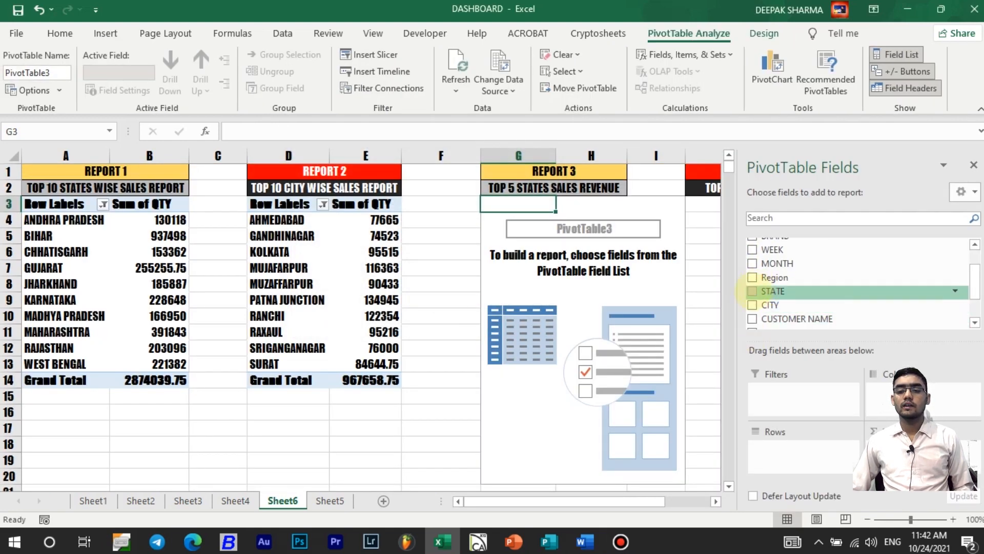
pyautogui.click(752, 291)
pyautogui.scroll(-1, 752, 297)
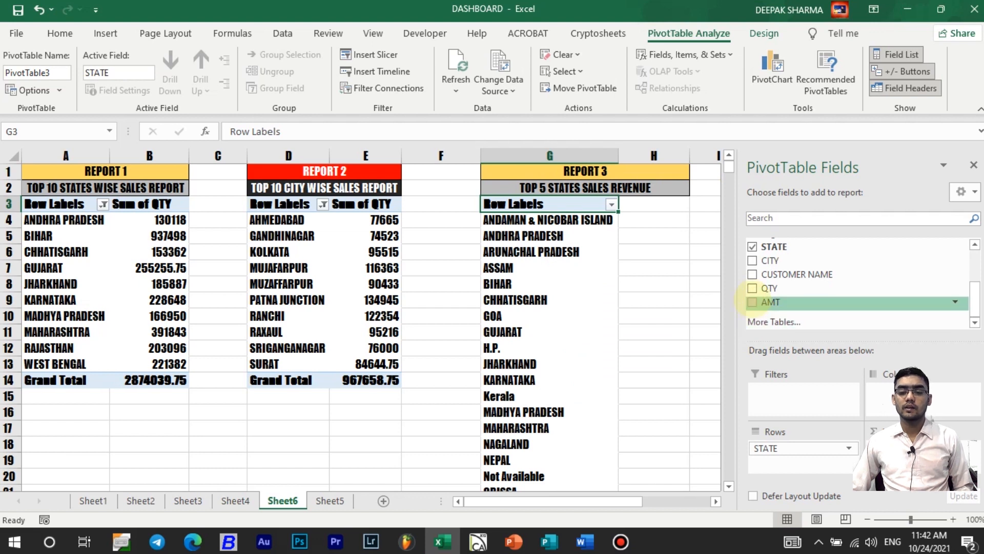
pyautogui.click(752, 302)
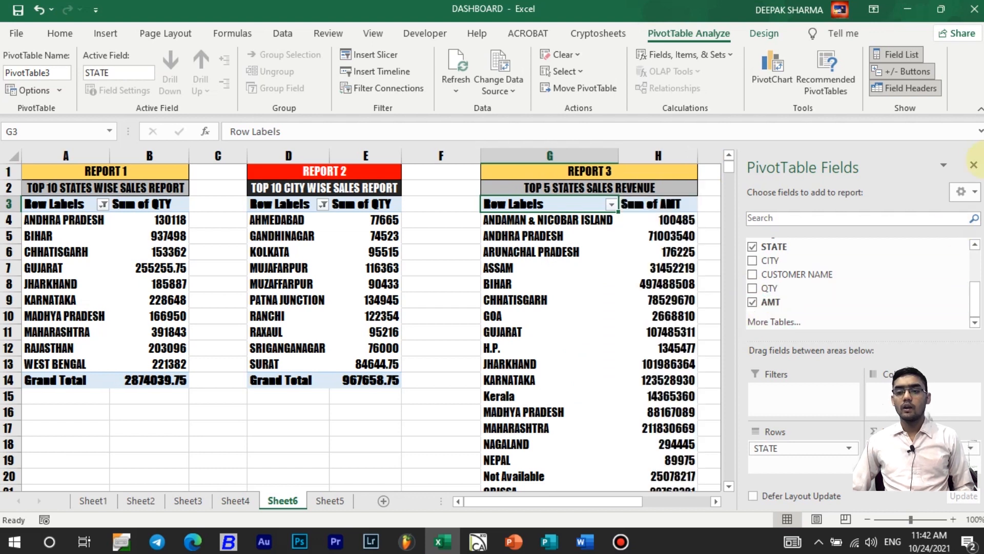
pyautogui.click(973, 165)
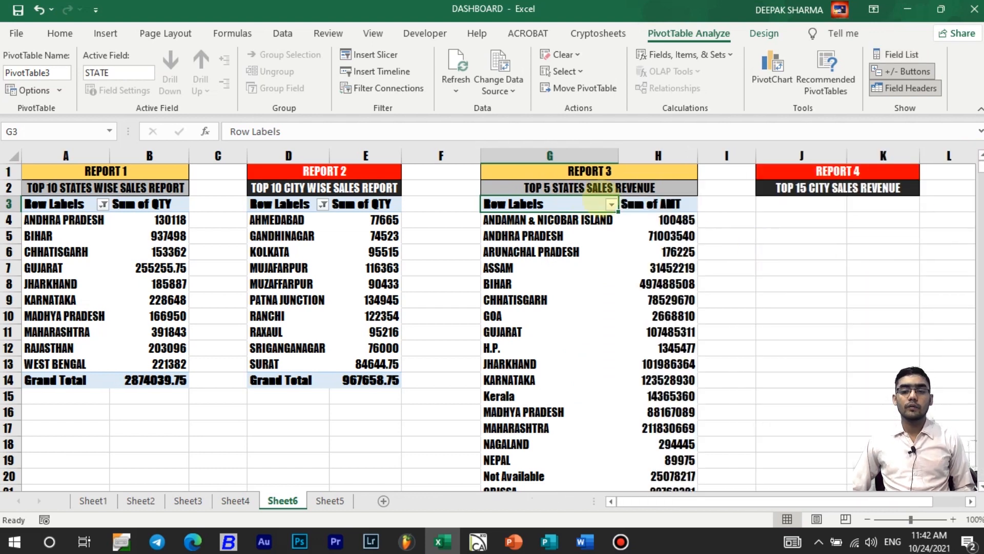
# Filter the Report 3 PivotTable's states to the top 5 items by Sum of AMT.
pyautogui.click(612, 204)
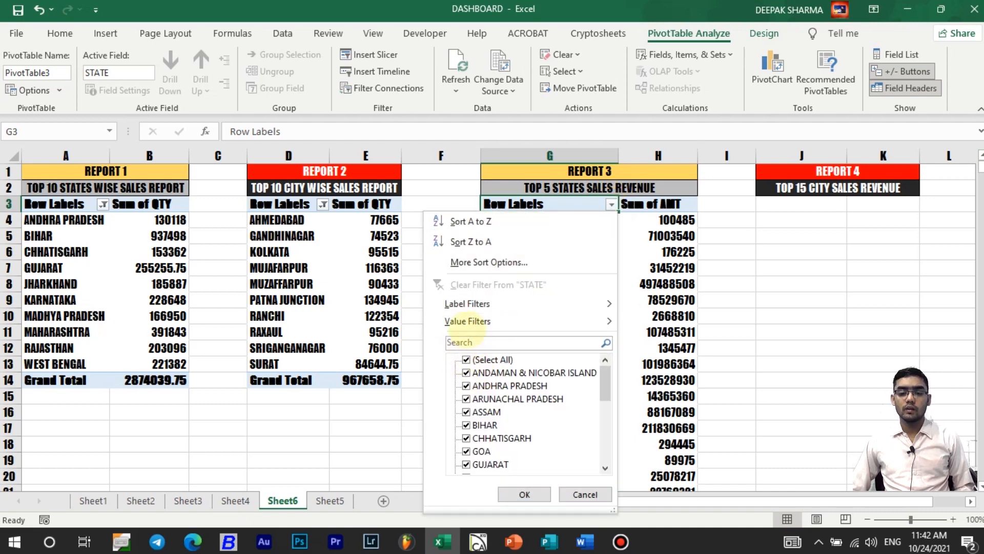
pyautogui.moveTo(468, 321)
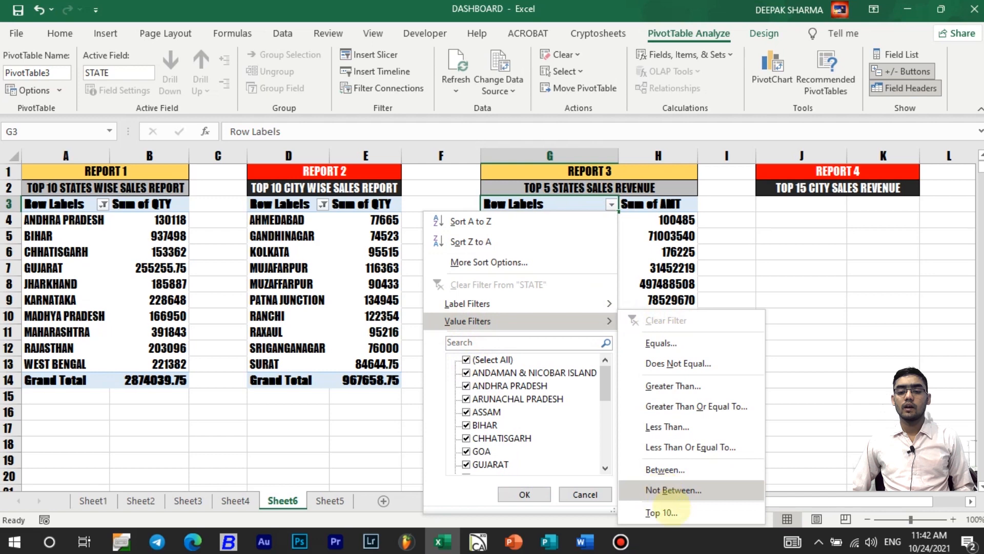
pyautogui.click(662, 511)
pyautogui.click(378, 210)
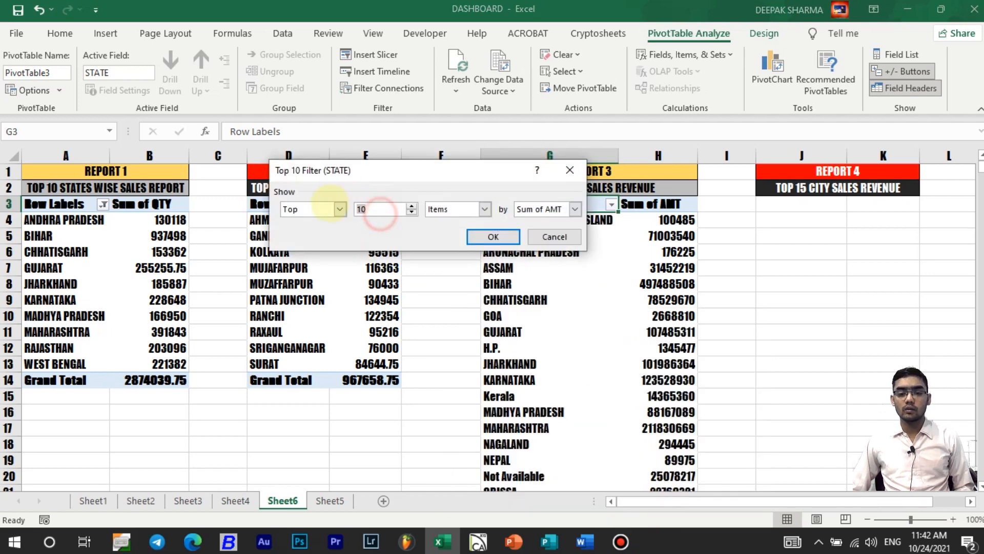
pyautogui.write('5')
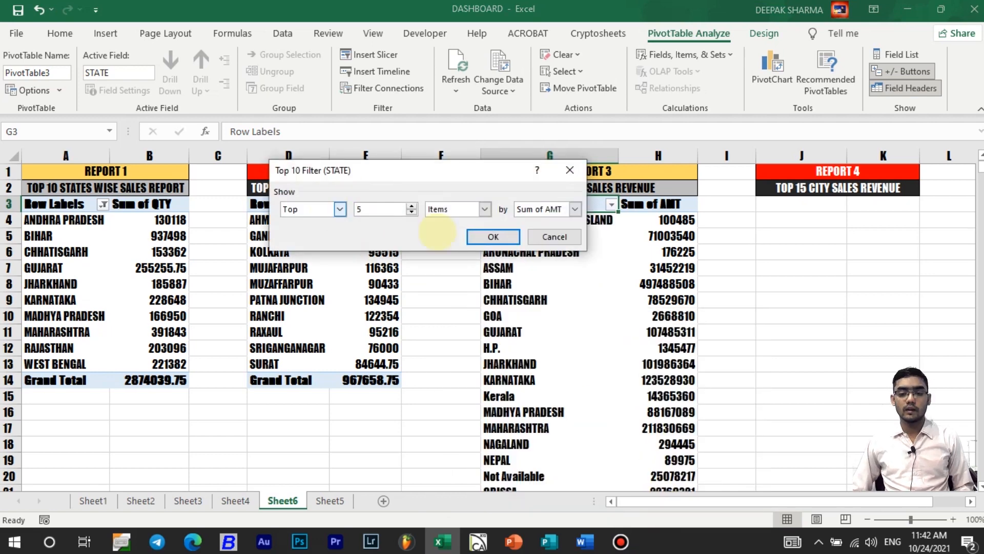
pyautogui.click(493, 236)
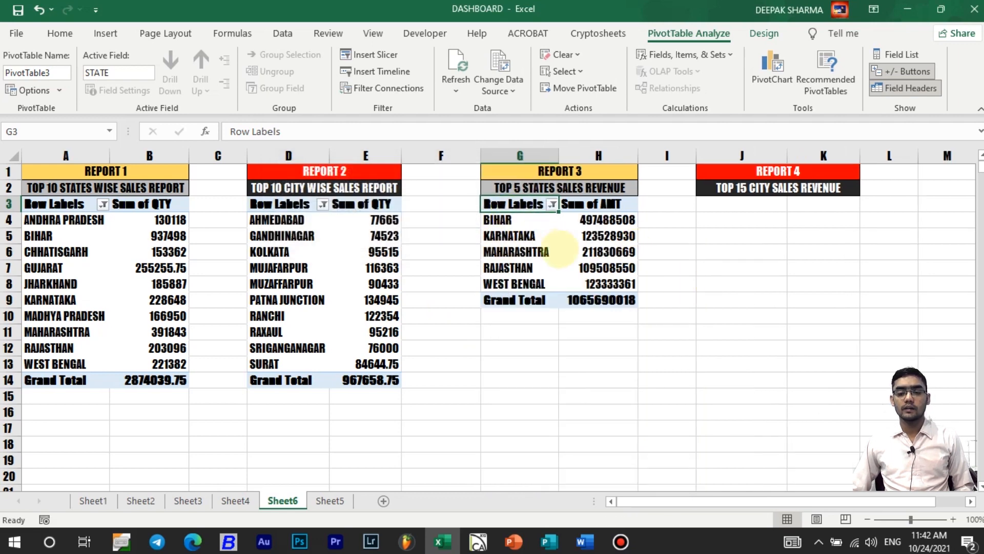
pyautogui.click(582, 255)
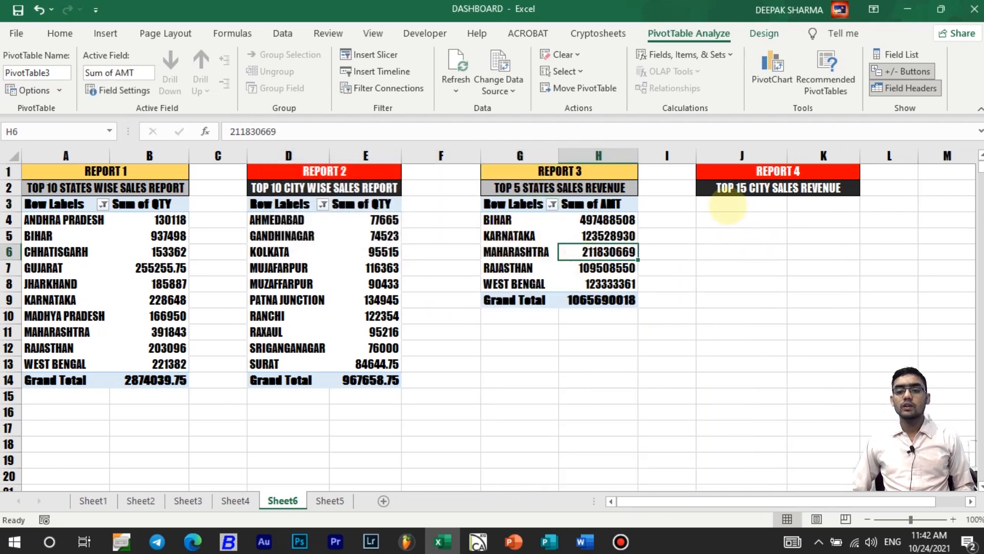
# Create a PivotTable for Report 4 at cell J3 of Sheet6 from the Sheet1 data range A1:K28604.
pyautogui.click(718, 206)
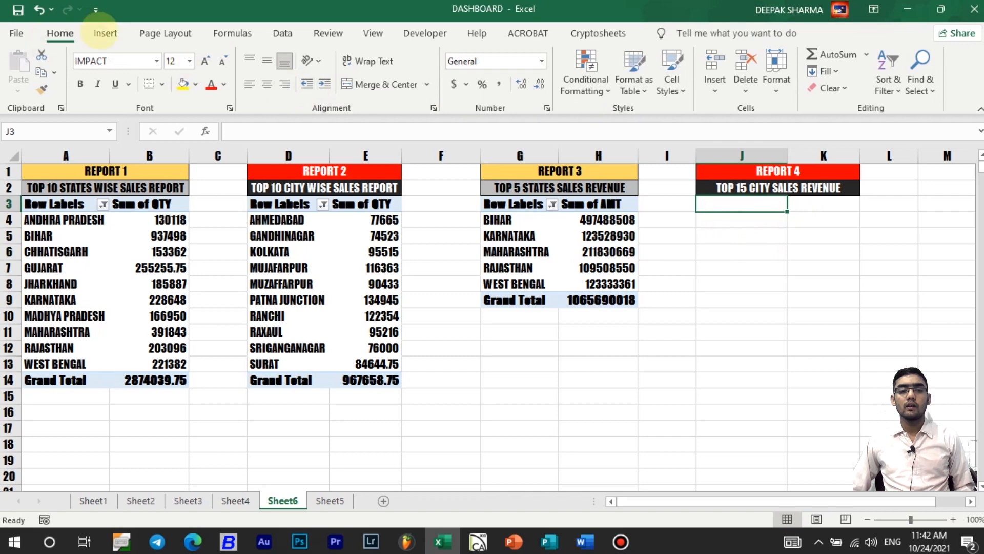
pyautogui.click(105, 33)
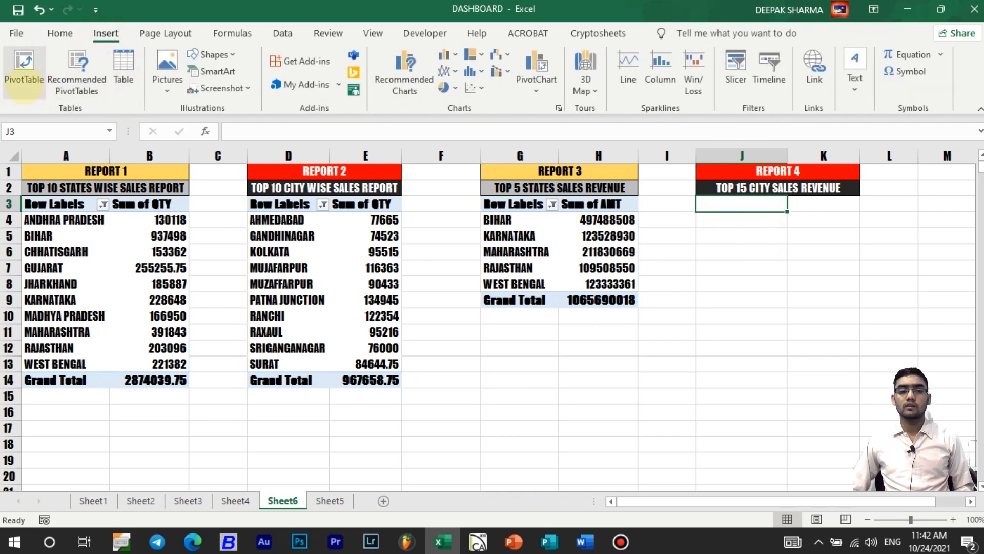
pyautogui.click(24, 82)
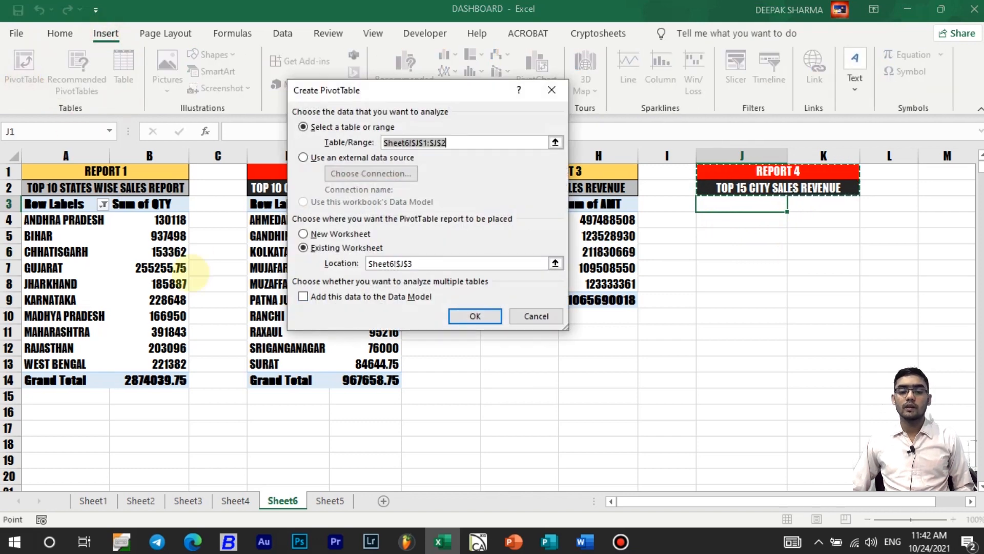
pyautogui.click(93, 500)
pyautogui.click(134, 333)
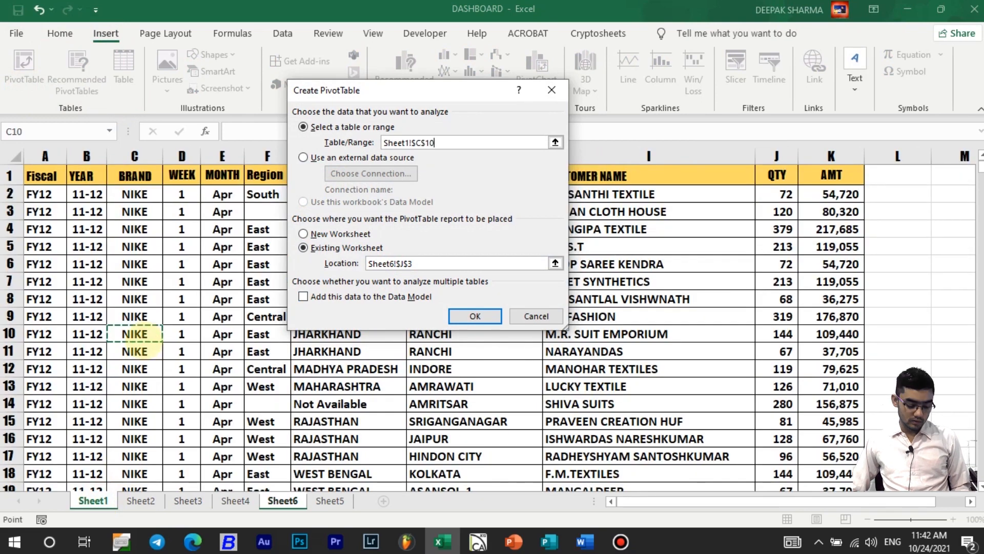
pyautogui.click(475, 316)
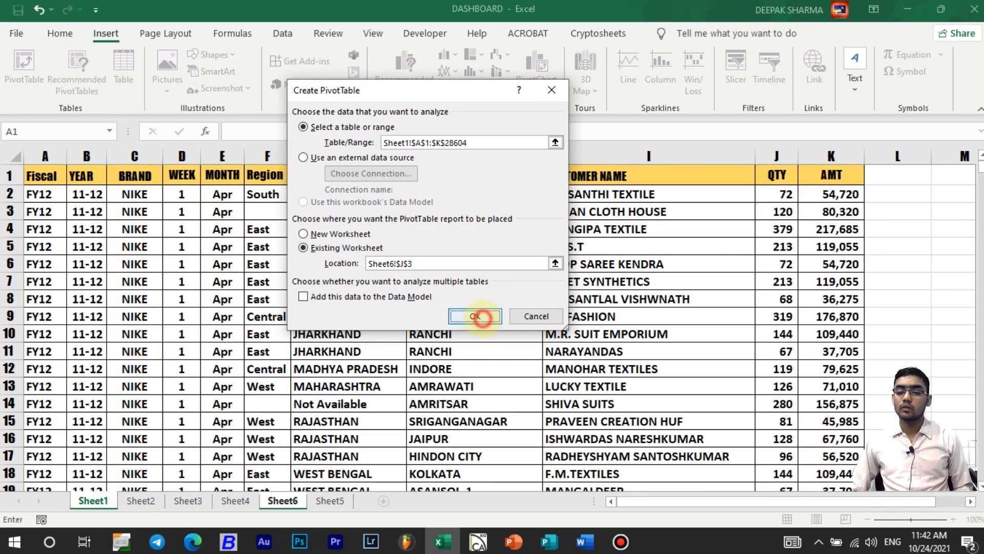
# Add CITY as the row field and AMT as the summed value of the Report 4 PivotTable, and close the field list.
pyautogui.scroll(-2, 851, 293)
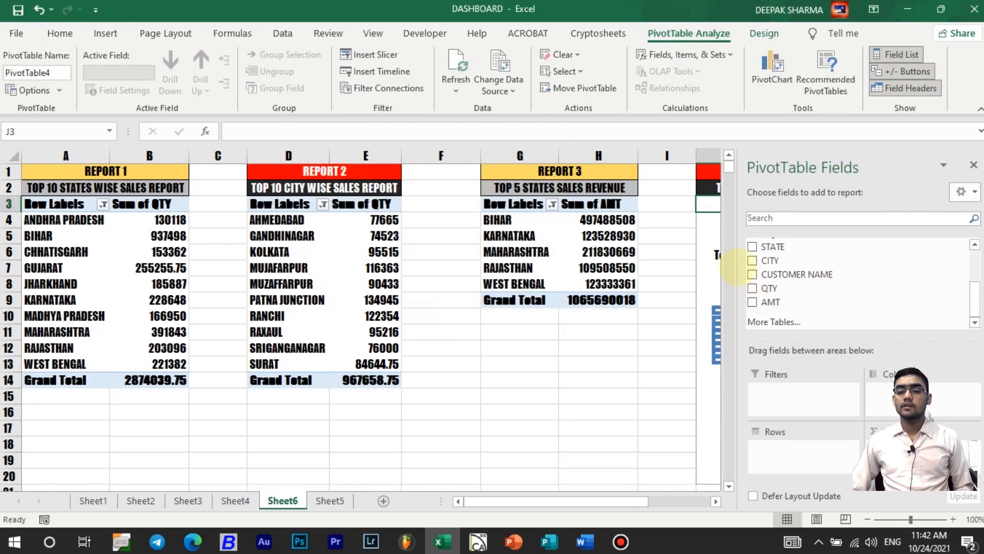
pyautogui.click(752, 260)
pyautogui.click(752, 302)
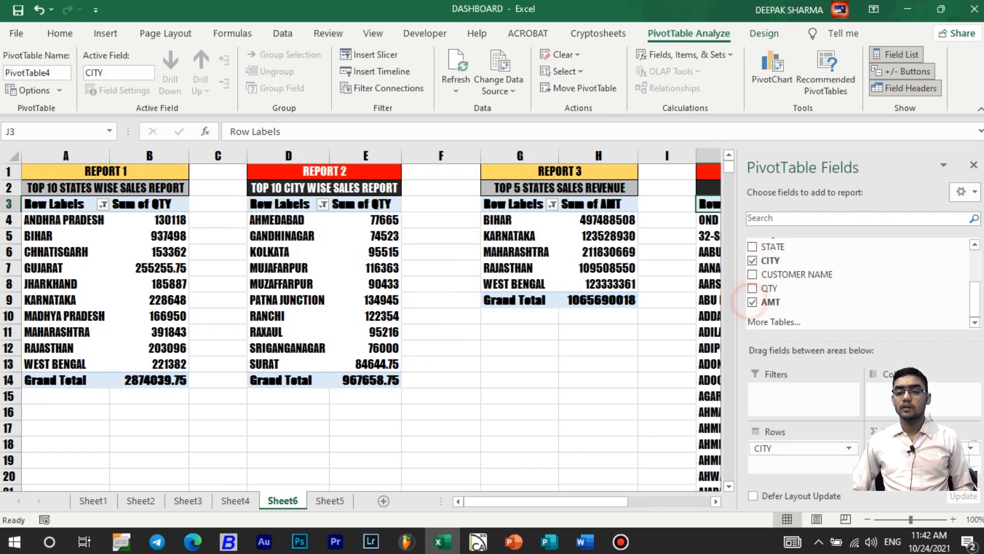
pyautogui.click(974, 164)
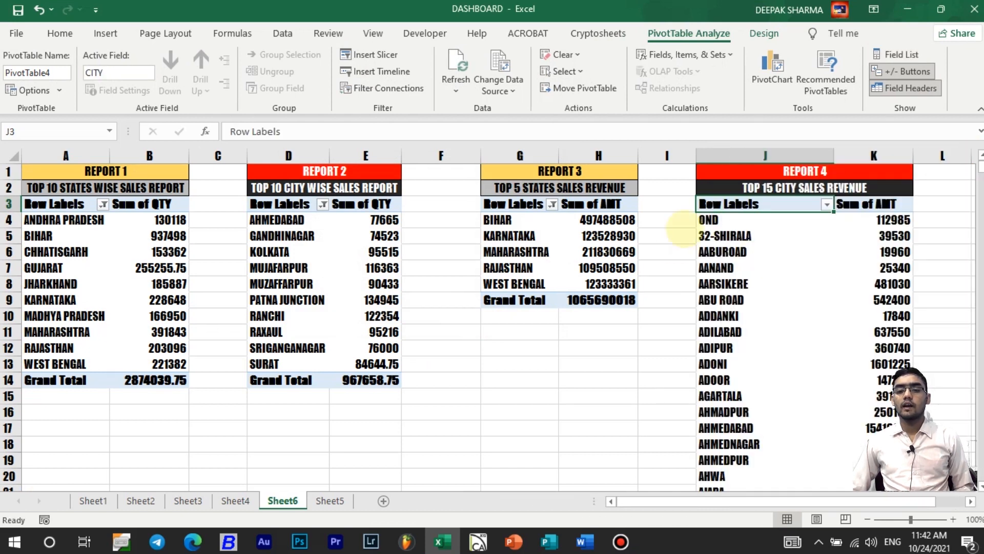
# Filter the Report 4 PivotTable's cities to the top 15 items by Sum of AMT.
pyautogui.click(827, 204)
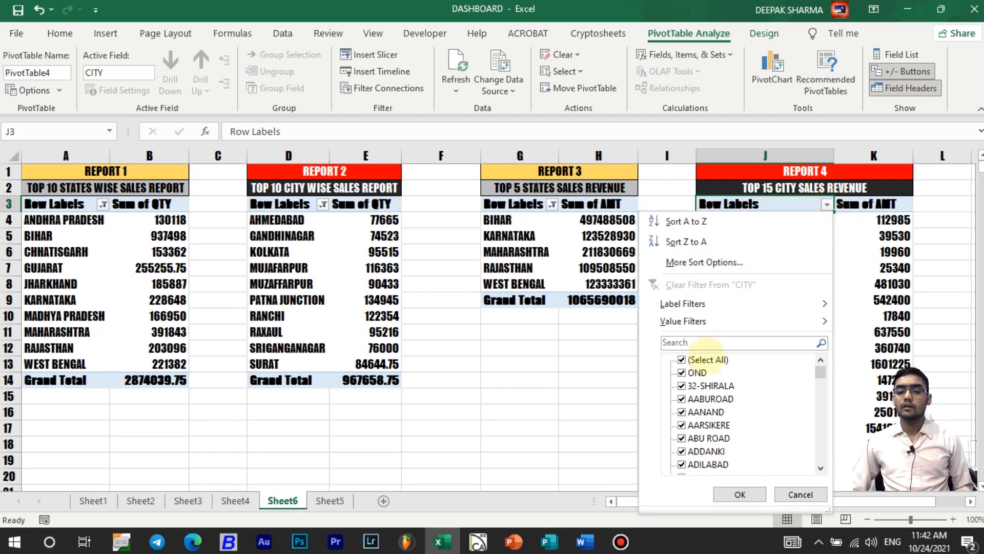
pyautogui.moveTo(675, 322)
pyautogui.click(861, 512)
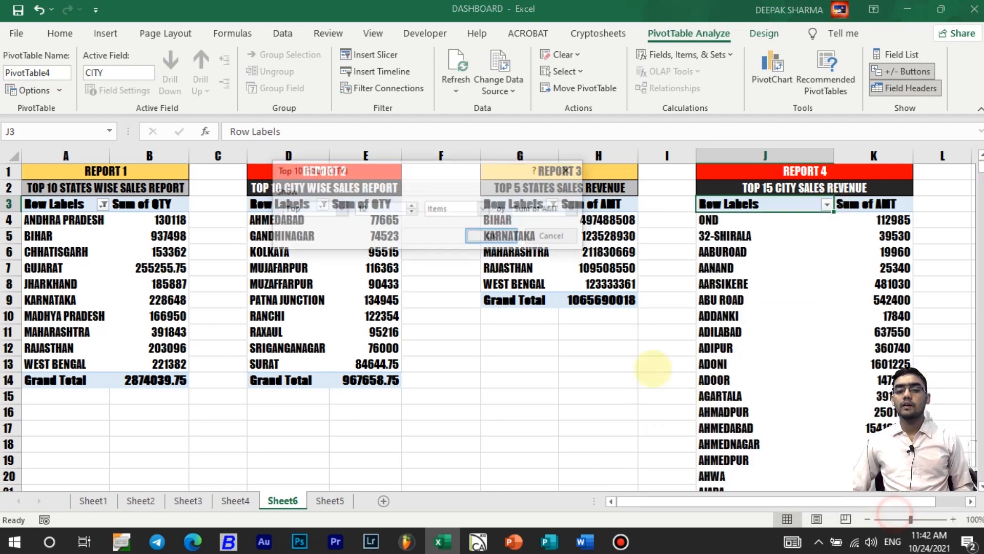
pyautogui.doubleClick(363, 208)
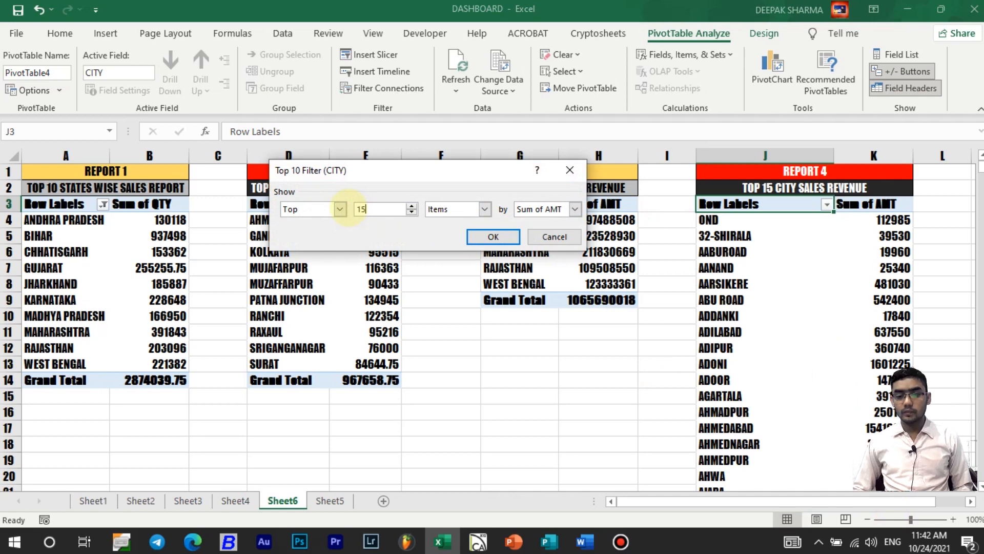
pyautogui.click(500, 236)
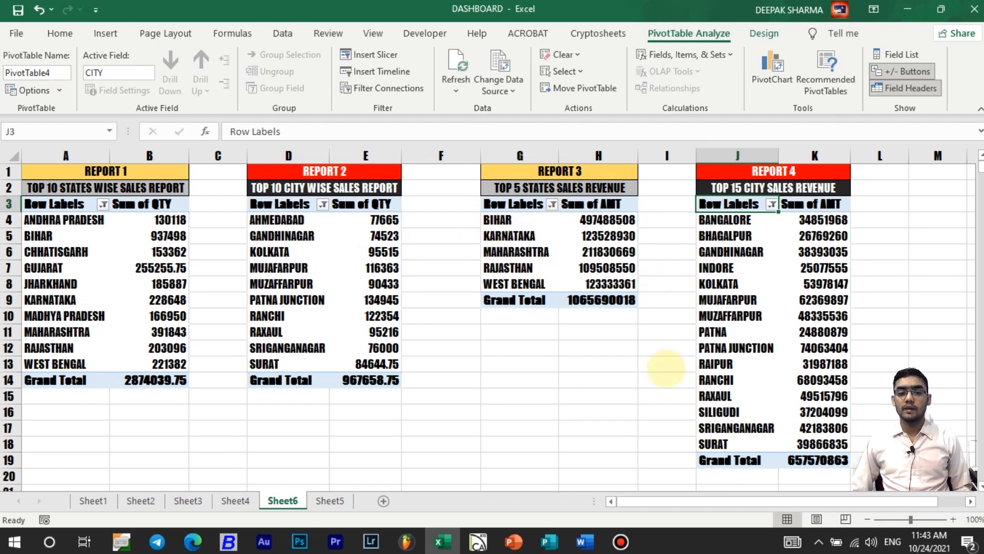
pyautogui.click(660, 370)
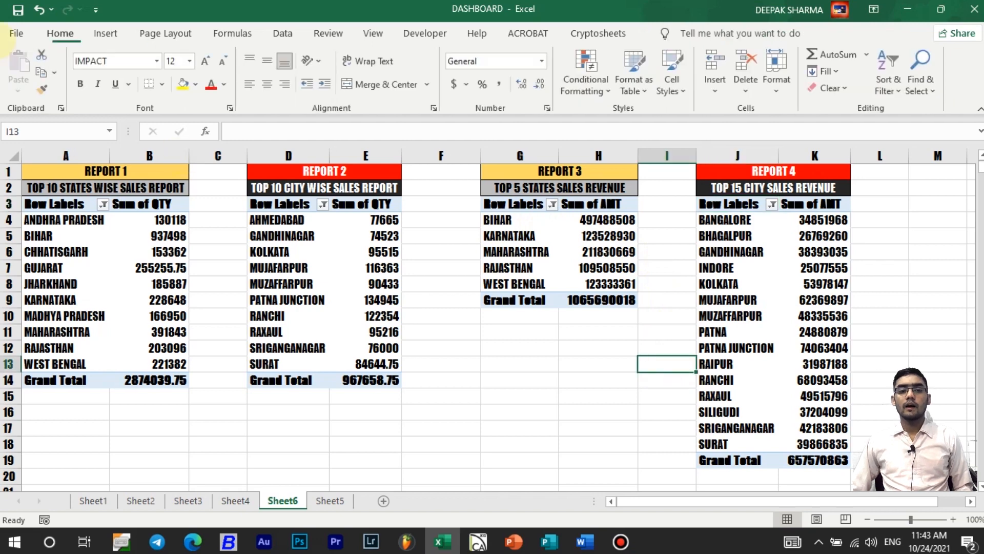
pyautogui.click(106, 34)
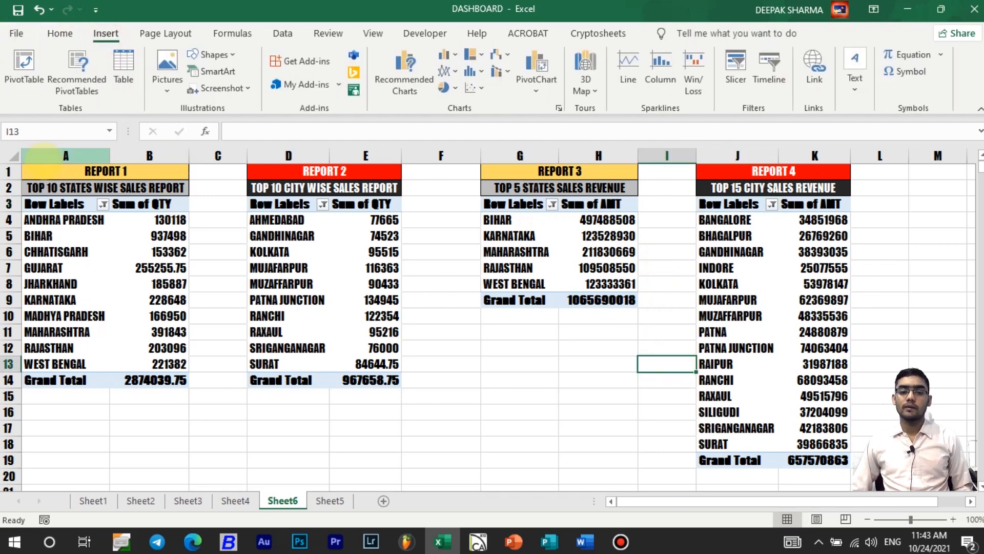
pyautogui.click(598, 380)
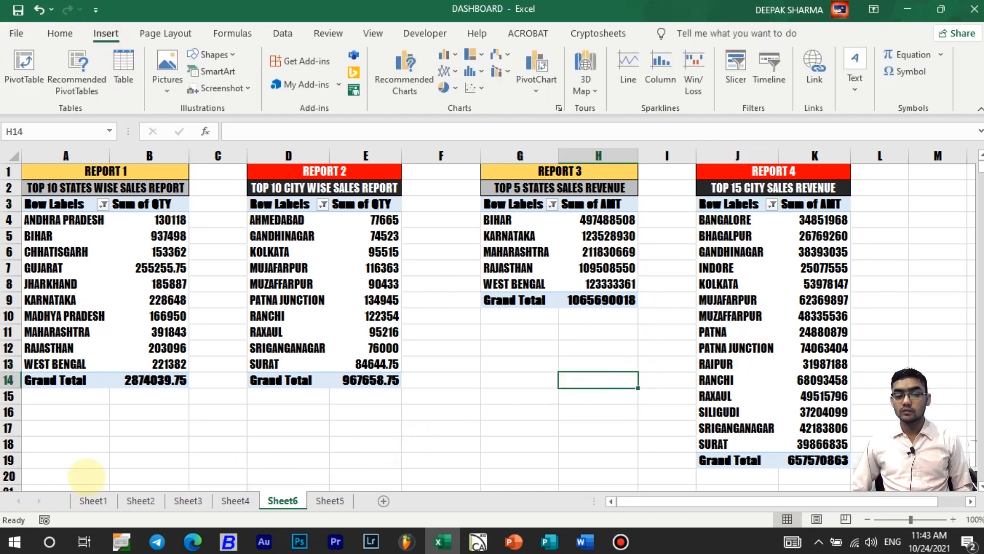
pyautogui.click(92, 501)
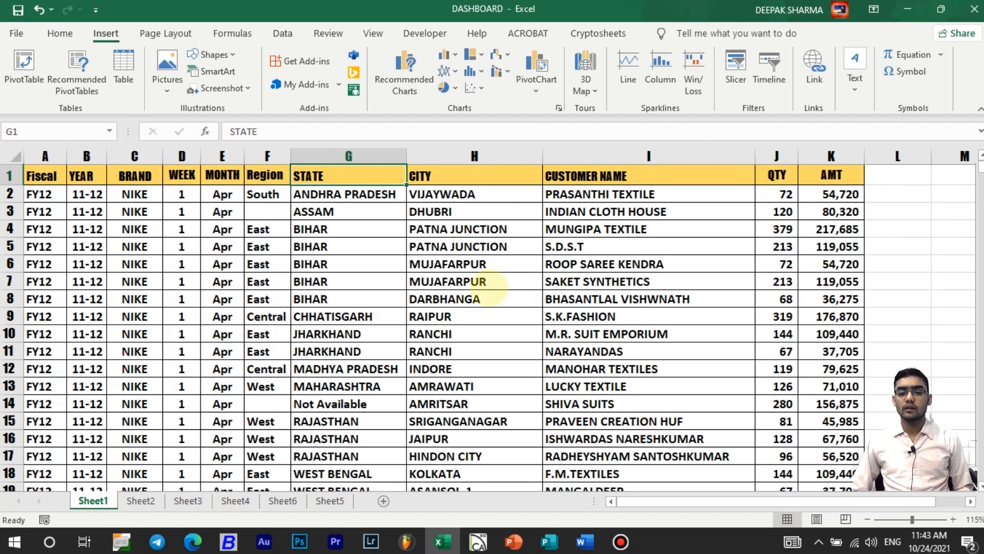
pyautogui.click(488, 286)
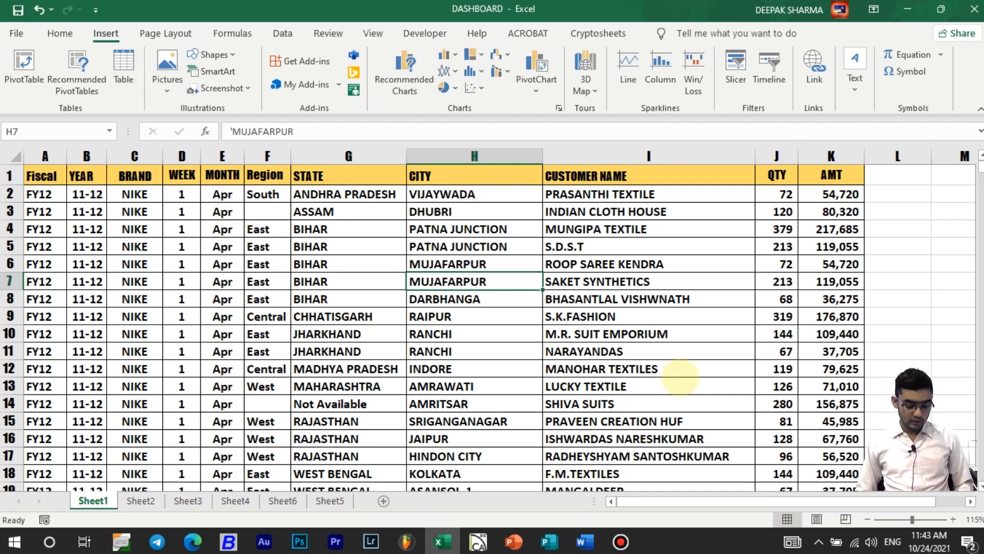
# Create a new blank workbook and enter the header MONTH NAME in cell A1.
pyautogui.hotkey('ctrl', 'n')
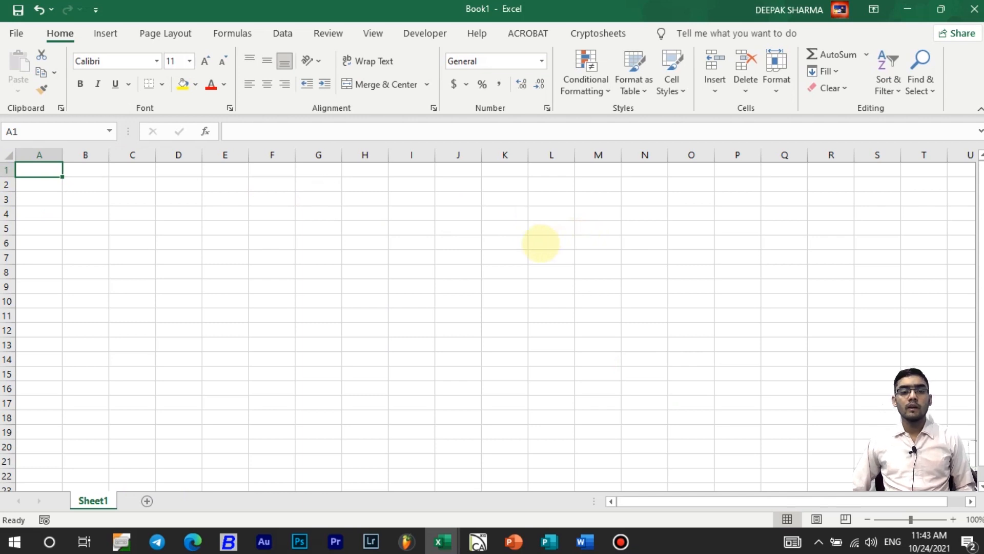
pyautogui.click(102, 34)
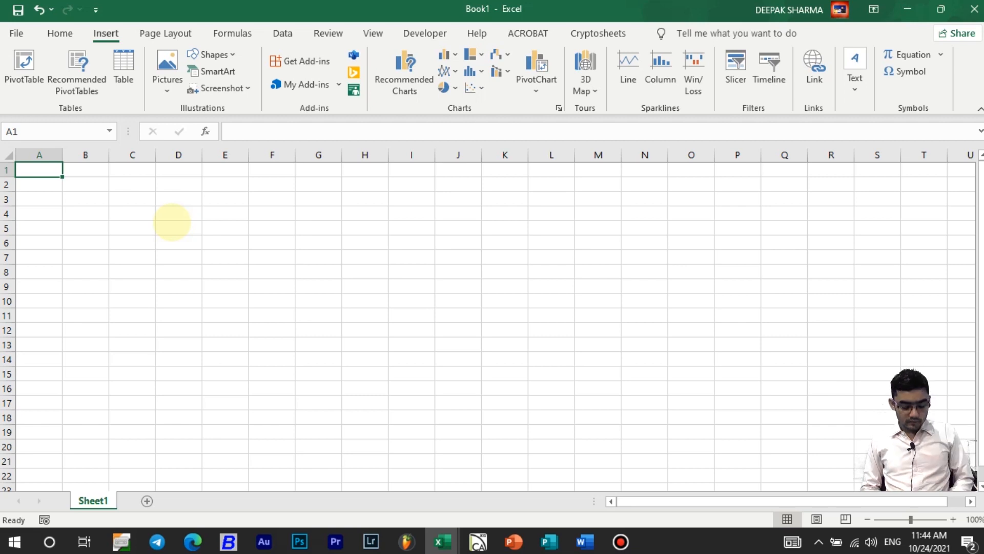
pyautogui.write('month nam')
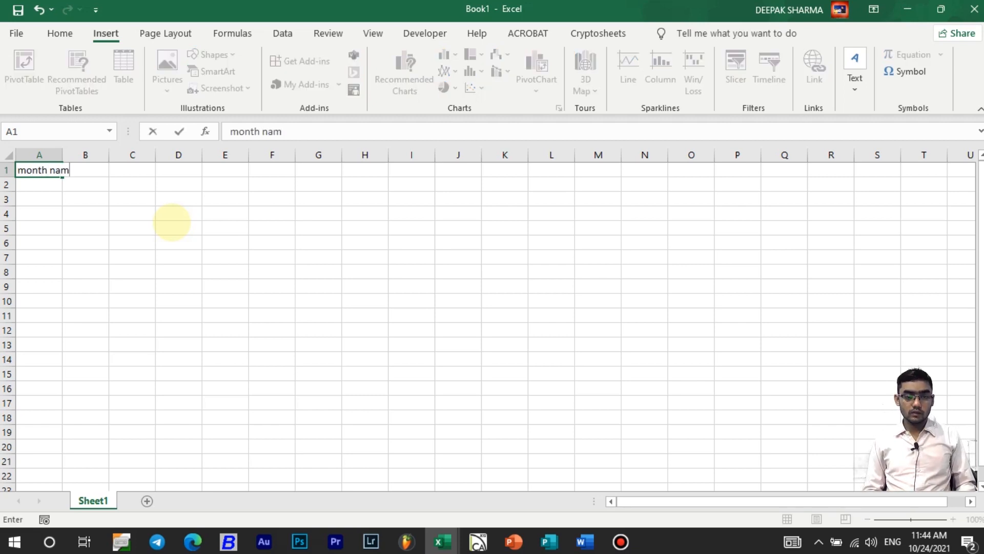
pyautogui.press('Escape')
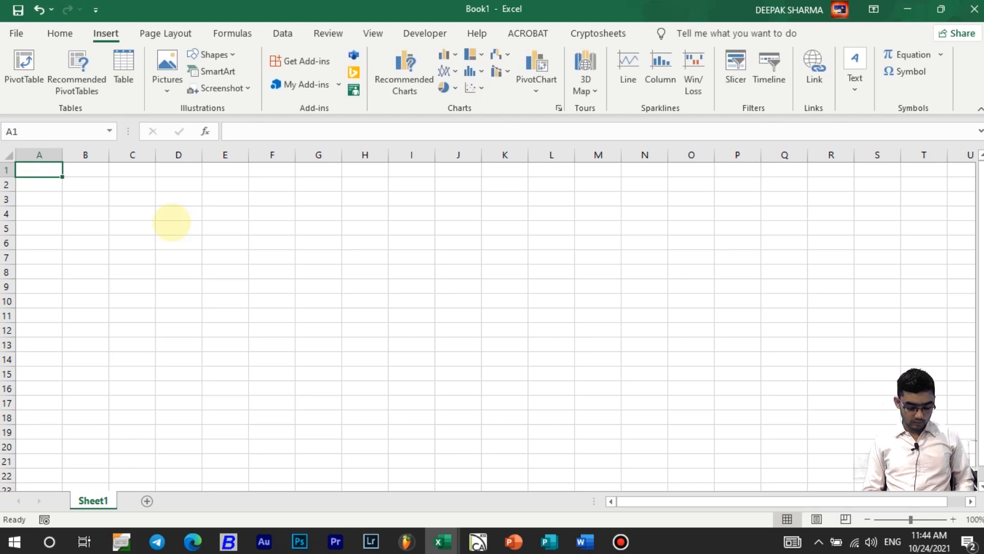
pyautogui.write('MONTH NAME')
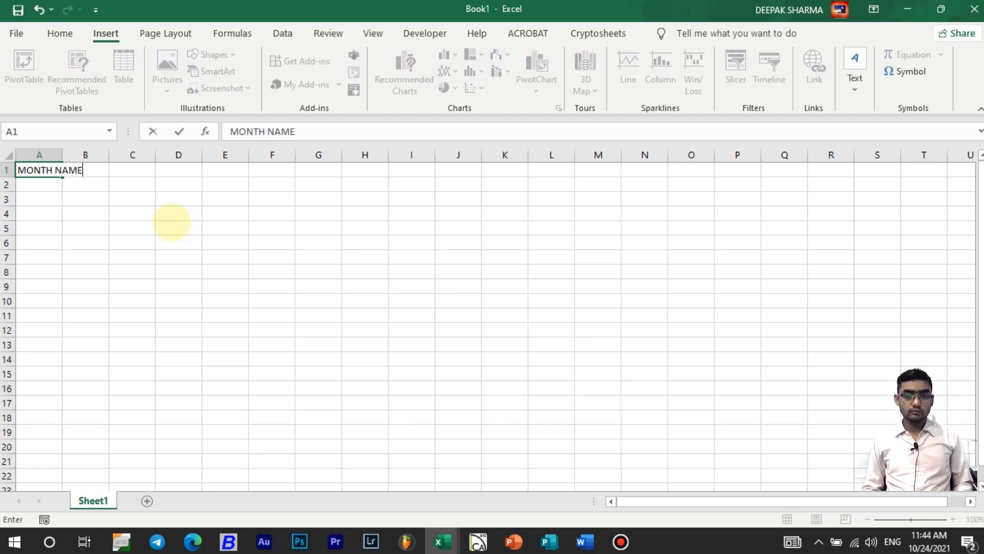
pyautogui.press('Return')
# Autofit the width of column A to the MONTH NAME header.
pyautogui.press('Up')
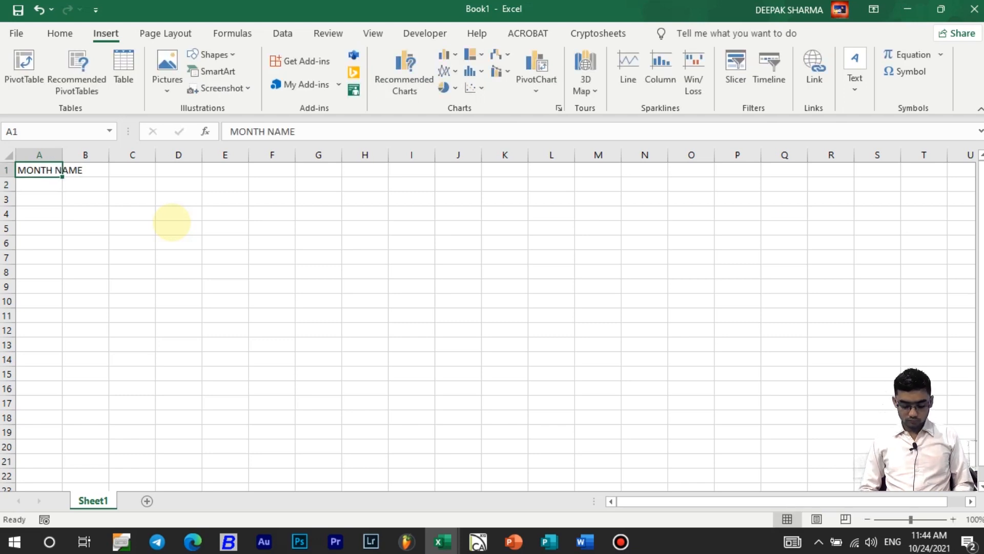
pyautogui.hotkey('alt', 'h')
pyautogui.press('o')
pyautogui.press('i')
# Enter JANUARY in cell A2 and fill the month series down to DECEMBER in A13.
pyautogui.press('Down')
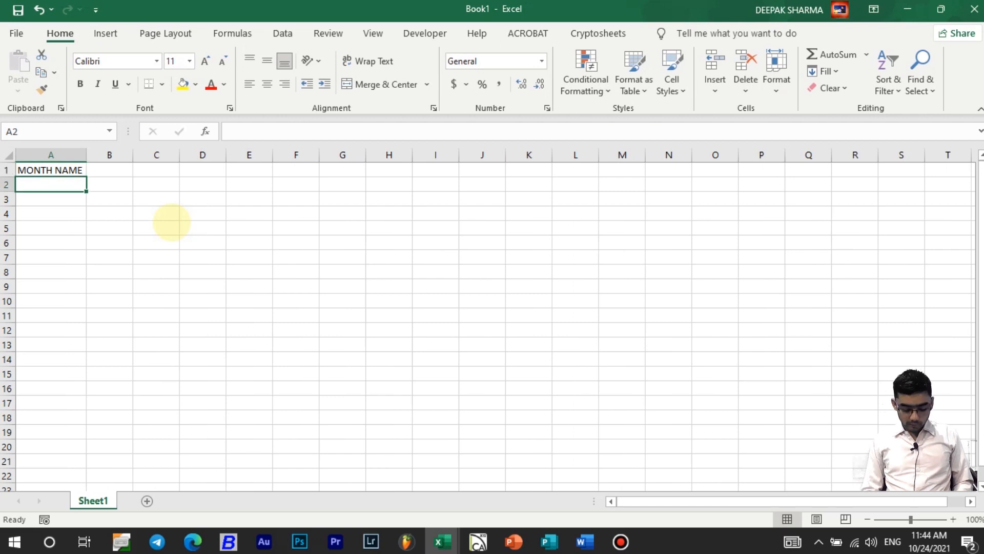
pyautogui.write('JANUARY')
pyautogui.press('Return')
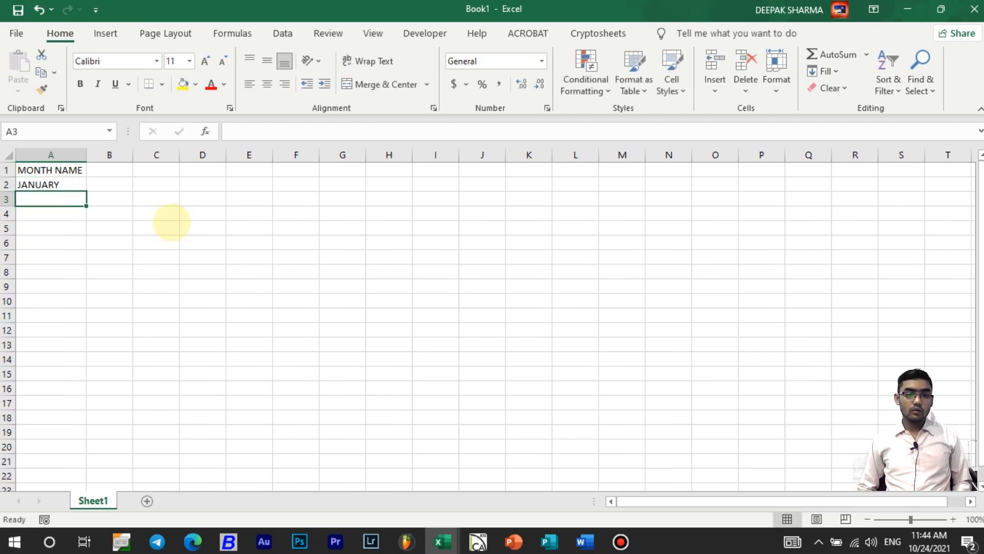
pyautogui.press('Up')
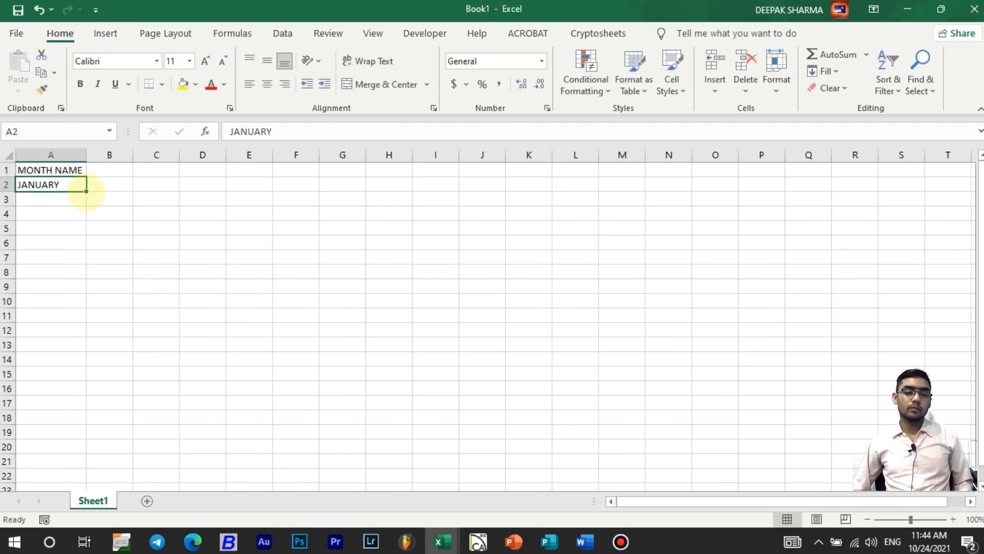
pyautogui.moveTo(86, 191); pyautogui.dragTo(82, 345)
# Create a PivotTable from Sheet1 range A1:A13 at cell D1 of the existing worksheet.
pyautogui.moveTo(51, 170); pyautogui.dragTo(62, 345)
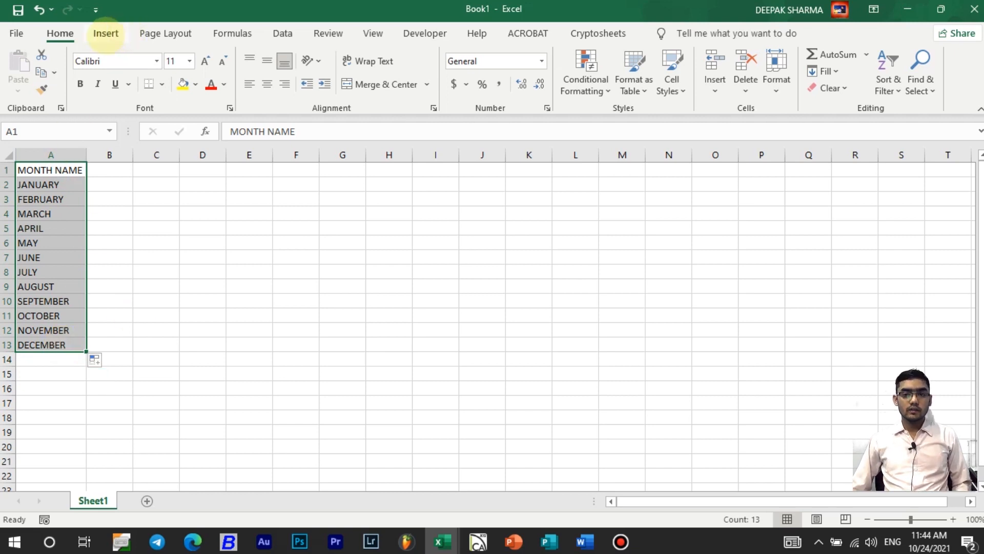
pyautogui.click(106, 33)
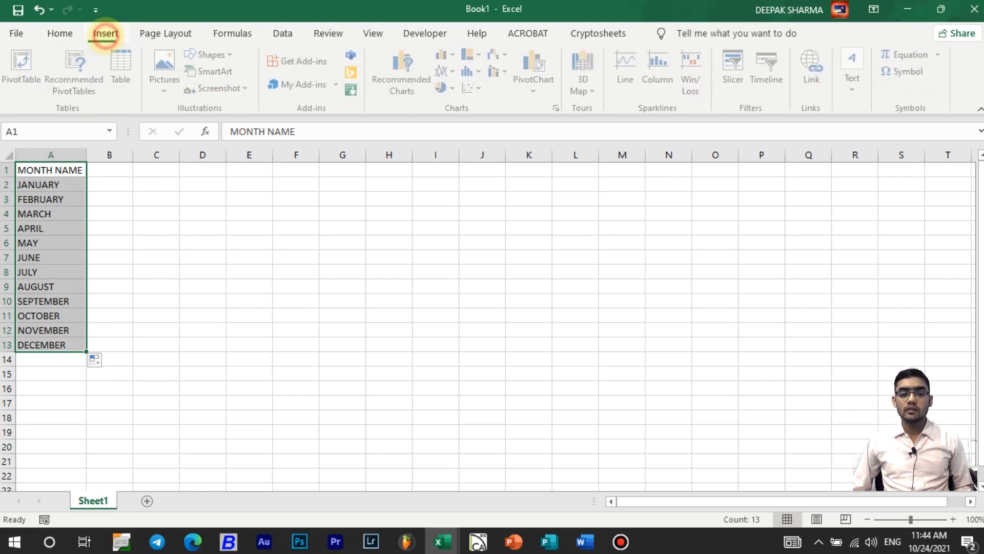
pyautogui.click(23, 61)
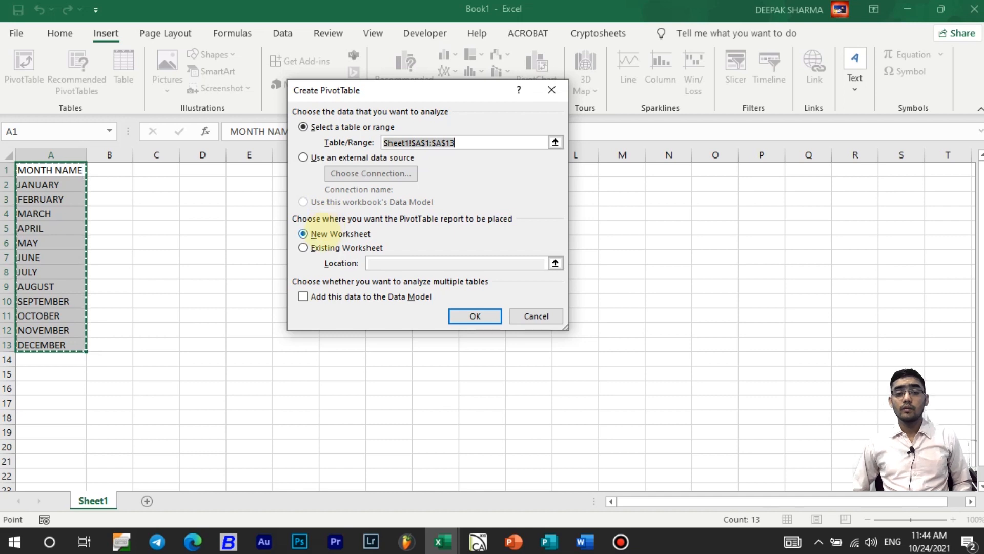
pyautogui.click(339, 247)
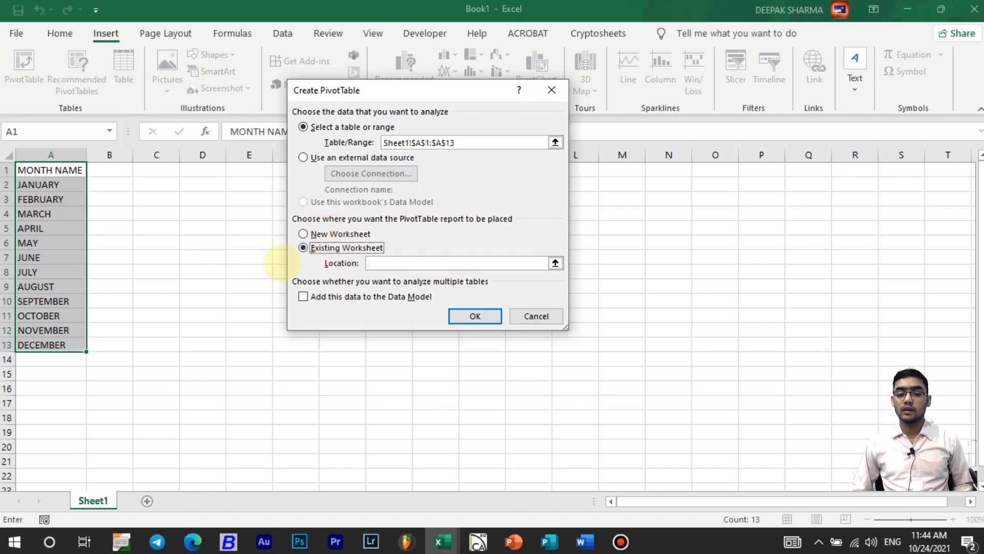
pyautogui.click(418, 262)
pyautogui.click(205, 170)
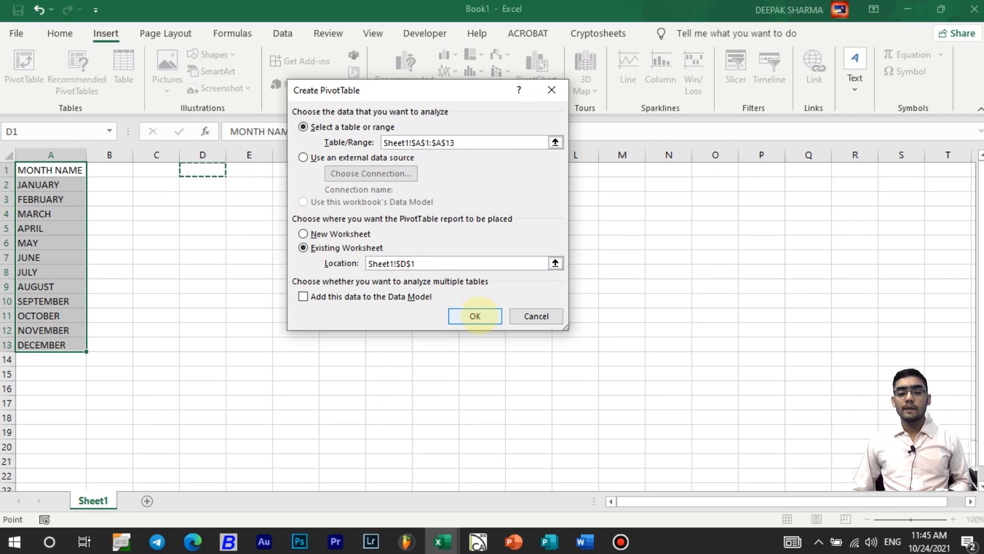
pyautogui.click(475, 316)
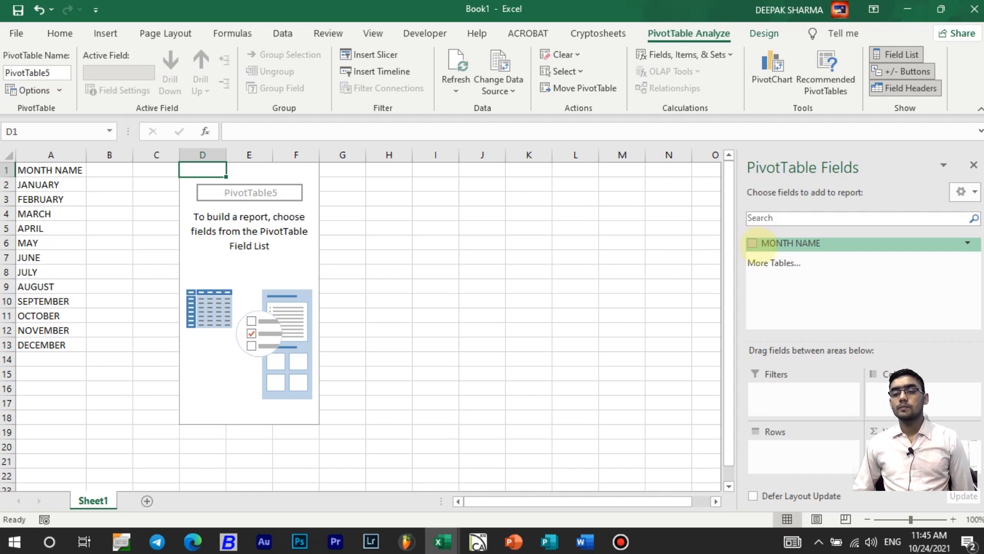
# Add the MONTH NAME field to the PivotTable and place it in the Filters area.
pyautogui.click(753, 243)
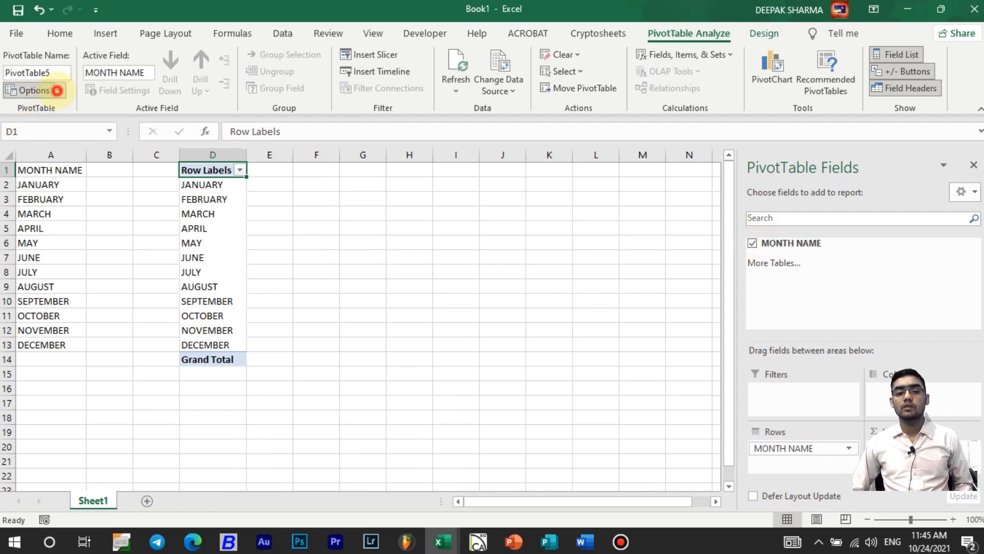
pyautogui.click(46, 90)
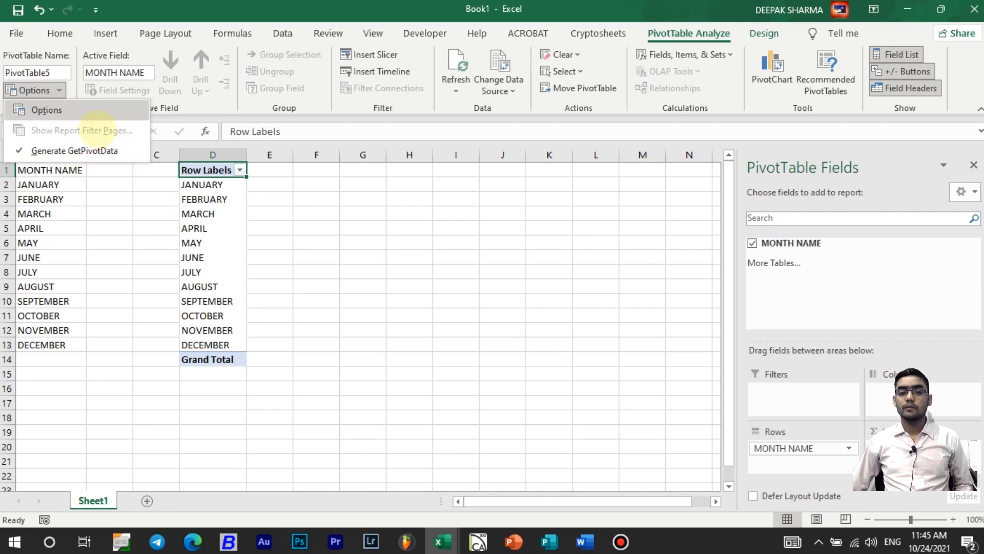
pyautogui.click(100, 133)
pyautogui.click(912, 294)
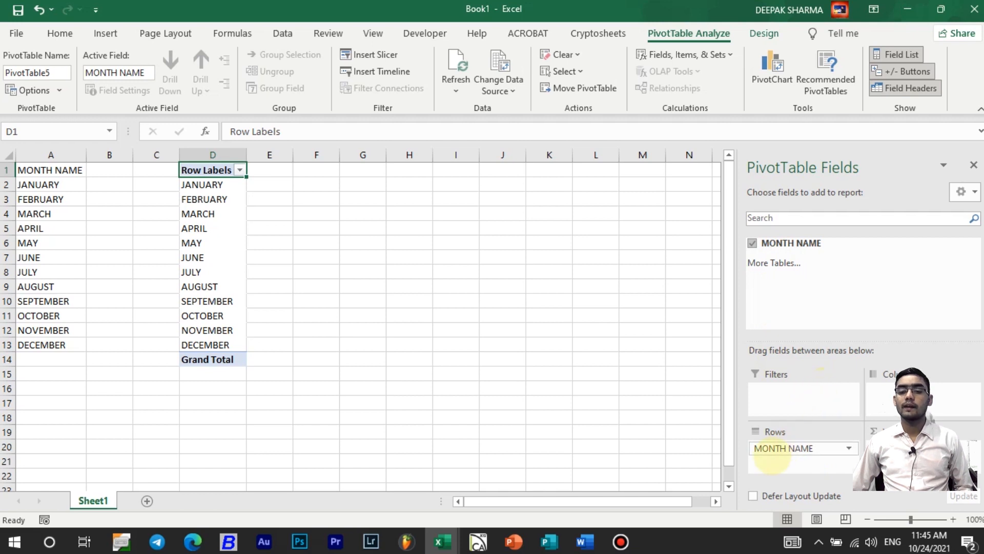
pyautogui.moveTo(776, 453); pyautogui.dragTo(798, 400)
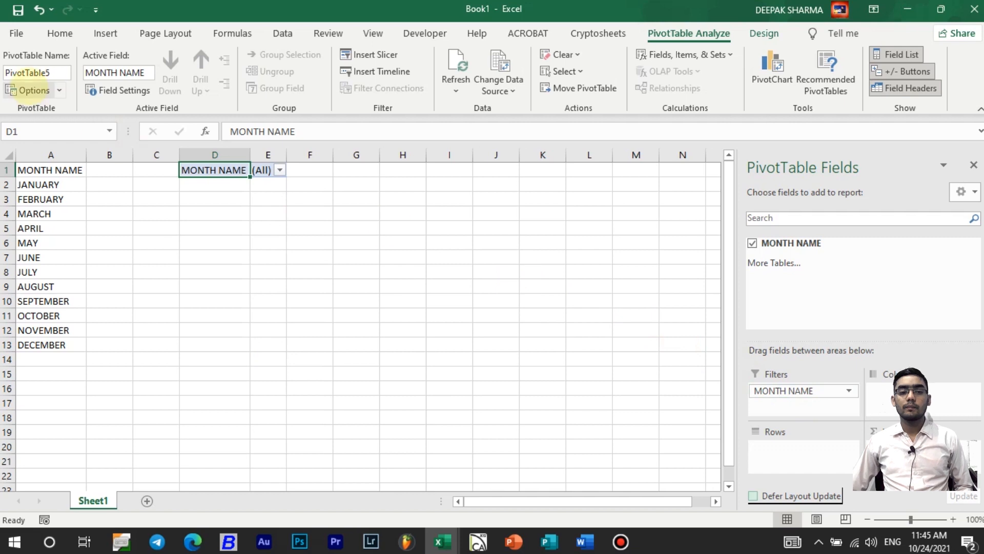
# Generate a separate report filter page for every item of the MONTH NAME field.
pyautogui.click(38, 88)
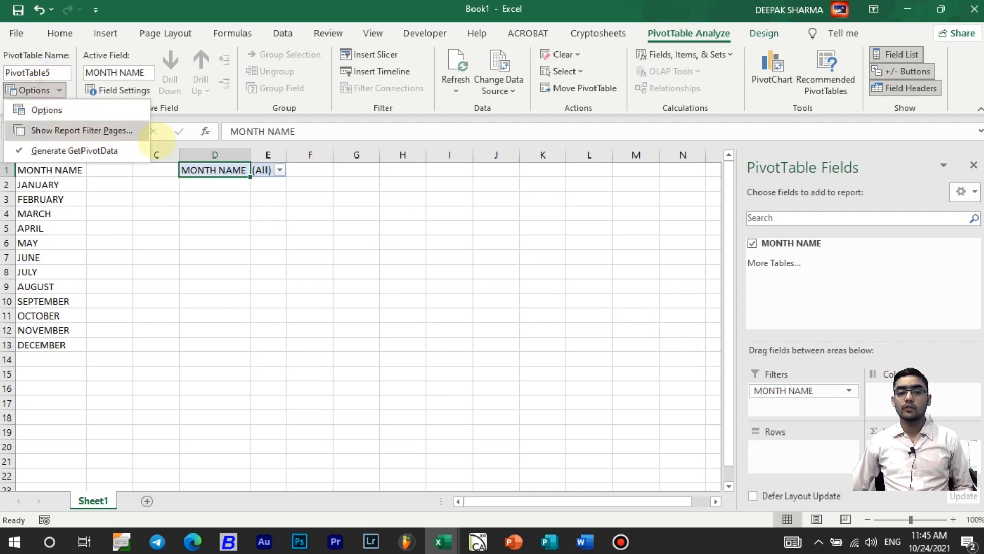
pyautogui.click(128, 131)
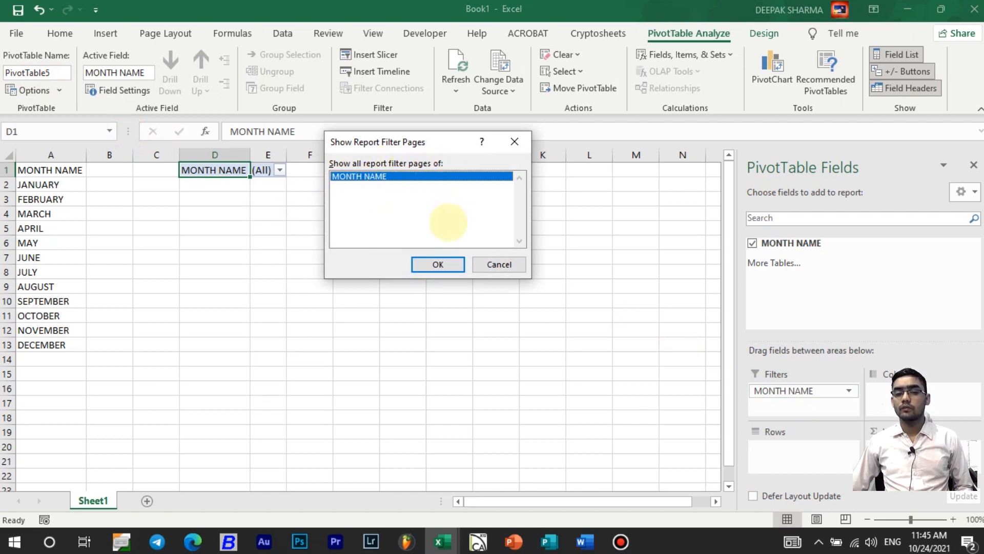
pyautogui.click(427, 264)
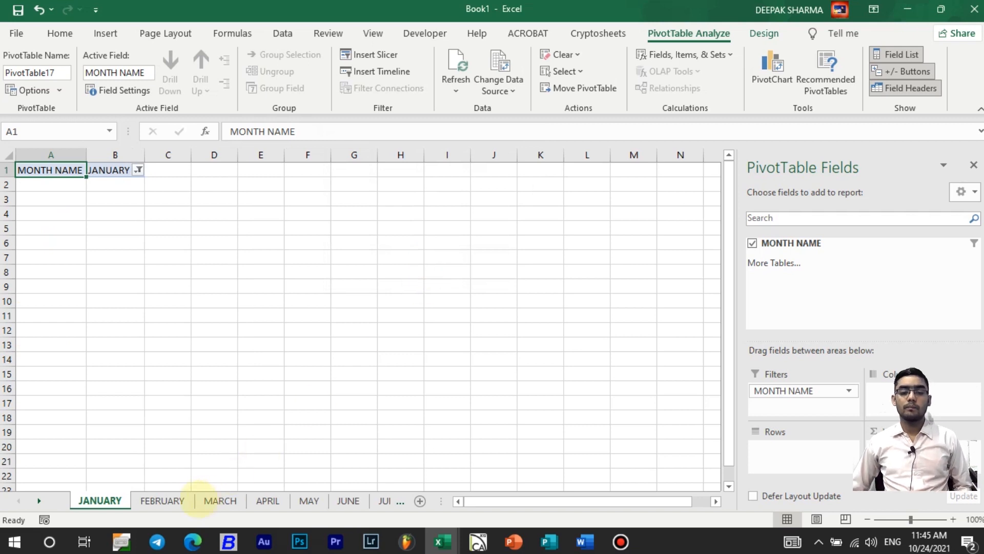
# Examine the generated month sheets from FEBRUARY through DECEMBER.
pyautogui.click(154, 501)
pyautogui.click(226, 503)
pyautogui.click(308, 501)
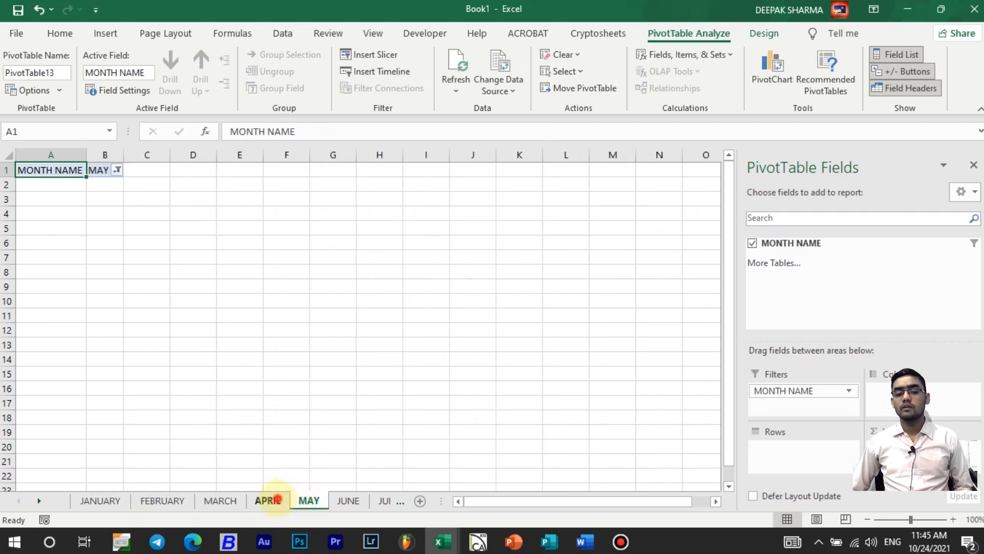
pyautogui.click(266, 501)
pyautogui.click(349, 501)
pyautogui.click(384, 501)
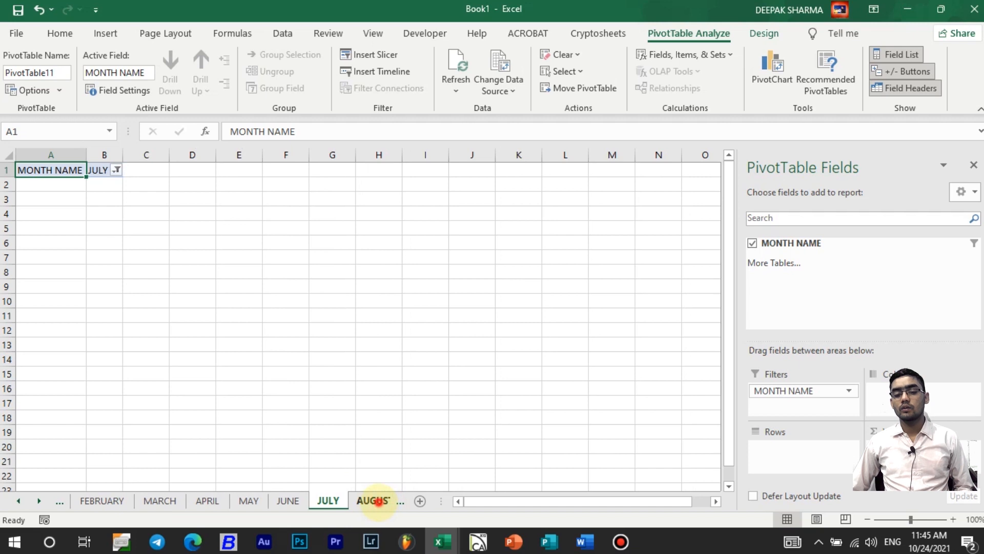
pyautogui.click(377, 501)
pyautogui.click(375, 501)
pyautogui.click(372, 501)
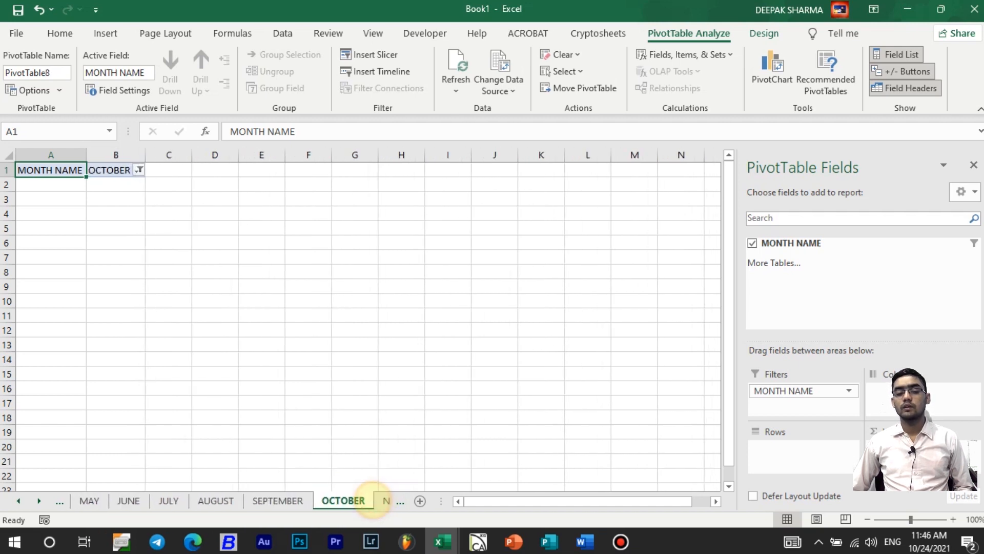
pyautogui.click(385, 500)
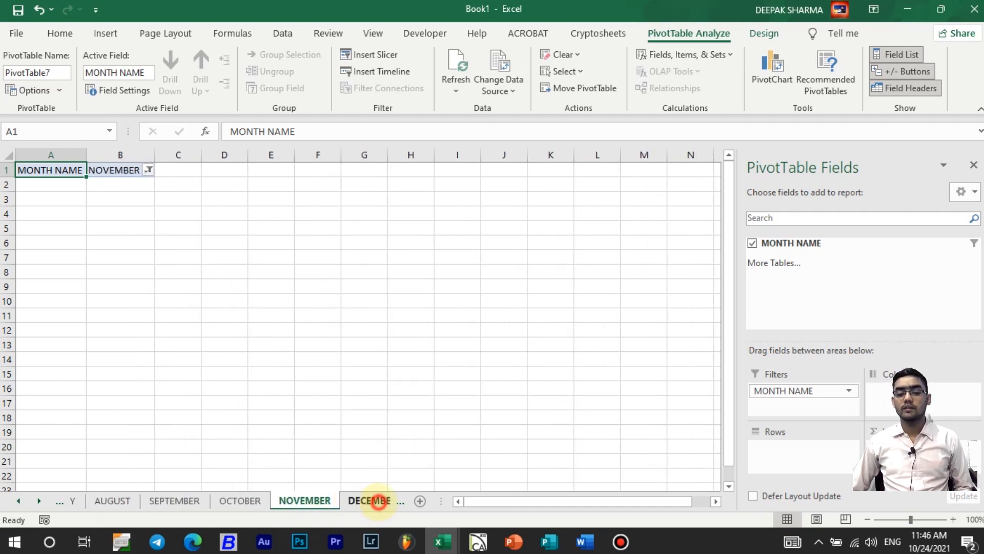
pyautogui.click(380, 501)
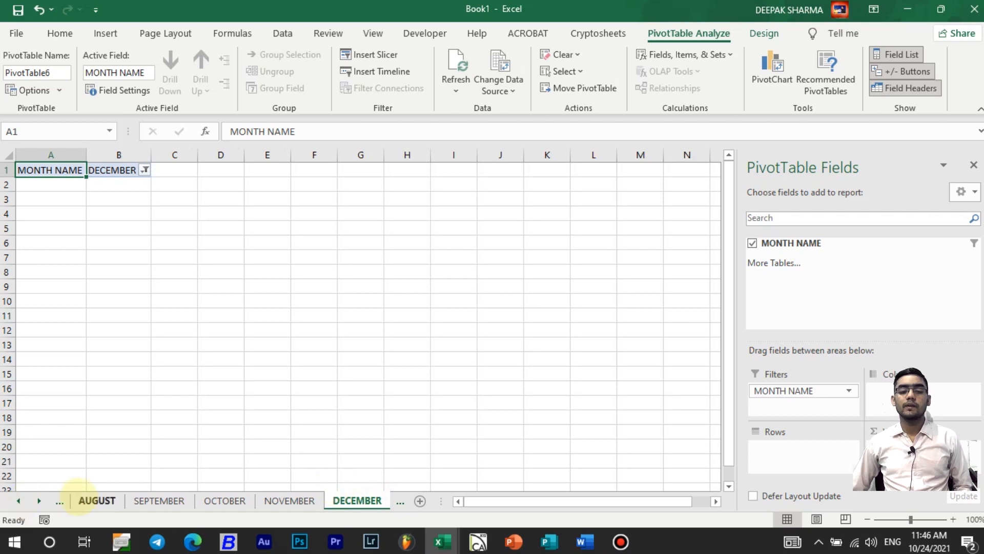
# Go back through the month sheets to JANUARY and hide the PivotTable field list.
pyautogui.click(78, 499)
pyautogui.click(65, 501)
pyautogui.click(65, 501)
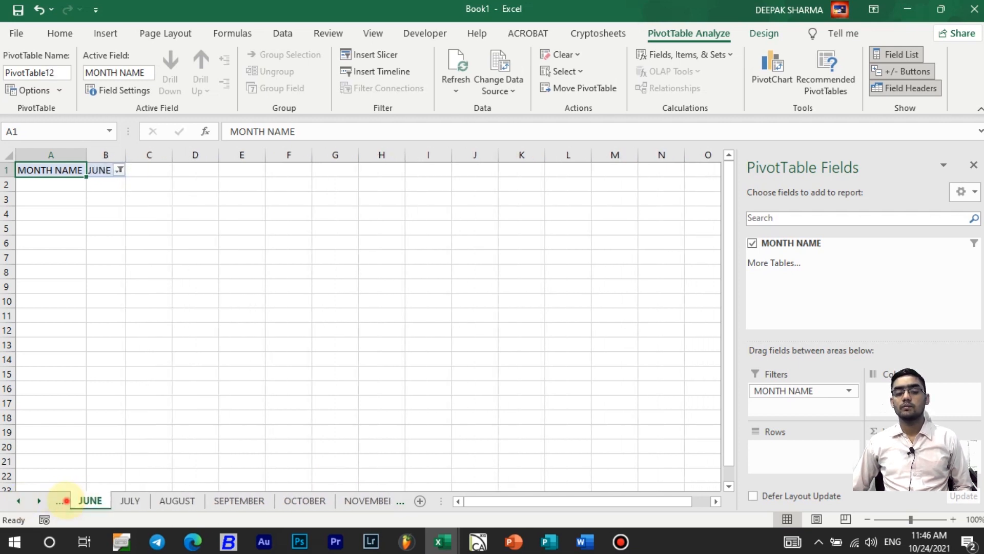
pyautogui.click(65, 501)
pyautogui.click(65, 500)
pyautogui.click(65, 500)
pyautogui.click(65, 501)
pyautogui.click(65, 501)
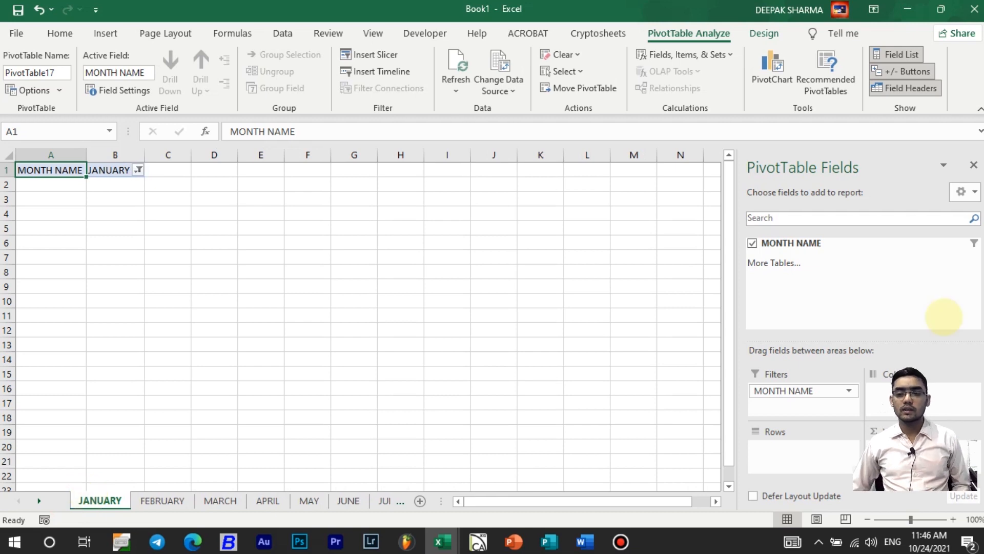
pyautogui.click(973, 164)
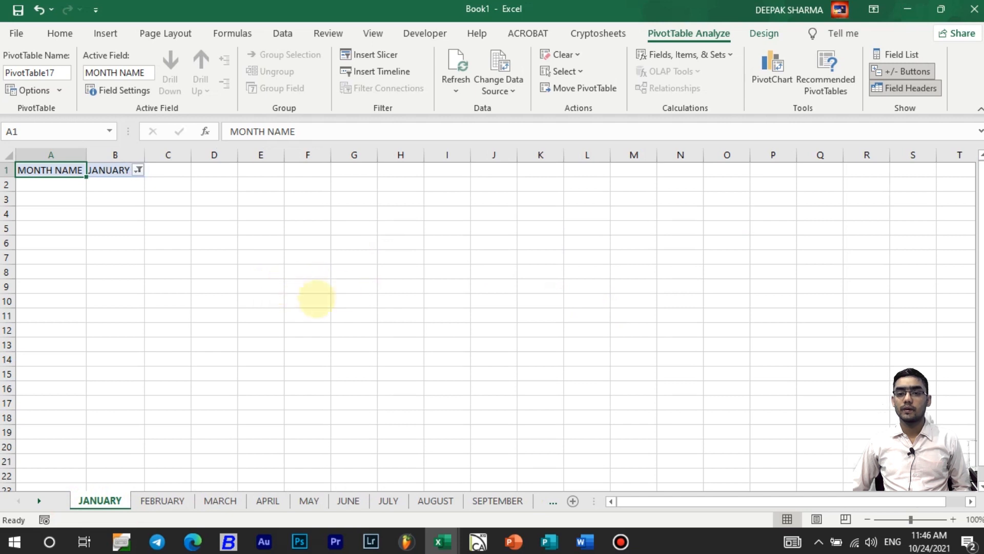
pyautogui.click(260, 270)
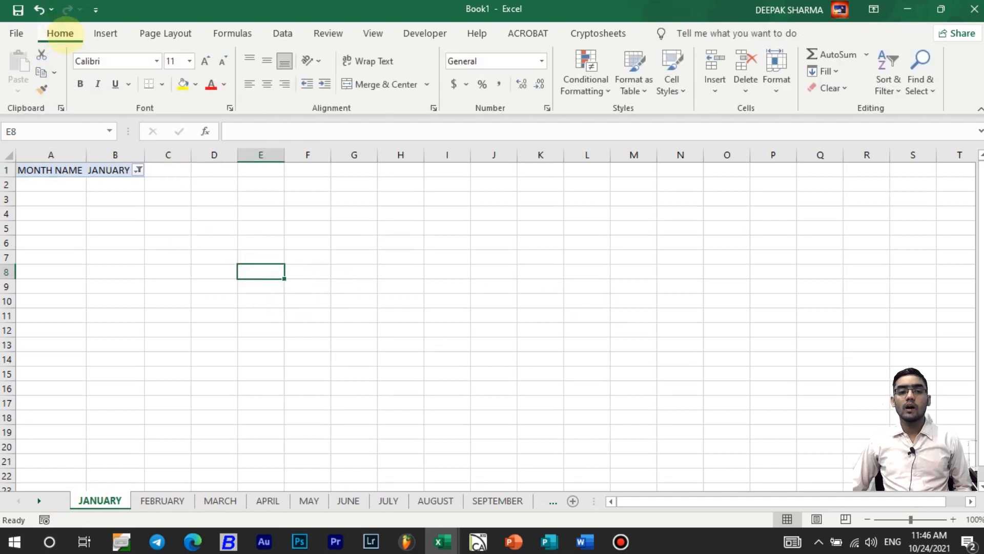
# Open the recommended PivotTables for range A1:K14 on Sheet1 of the DASHBOARD workbook.
pyautogui.click(103, 32)
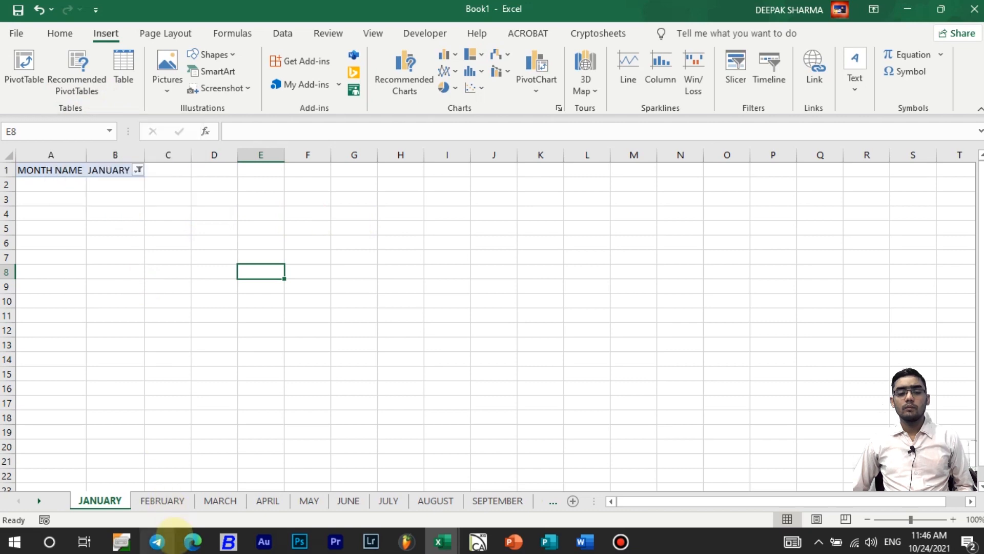
pyautogui.hotkey('alt', 'Tab')
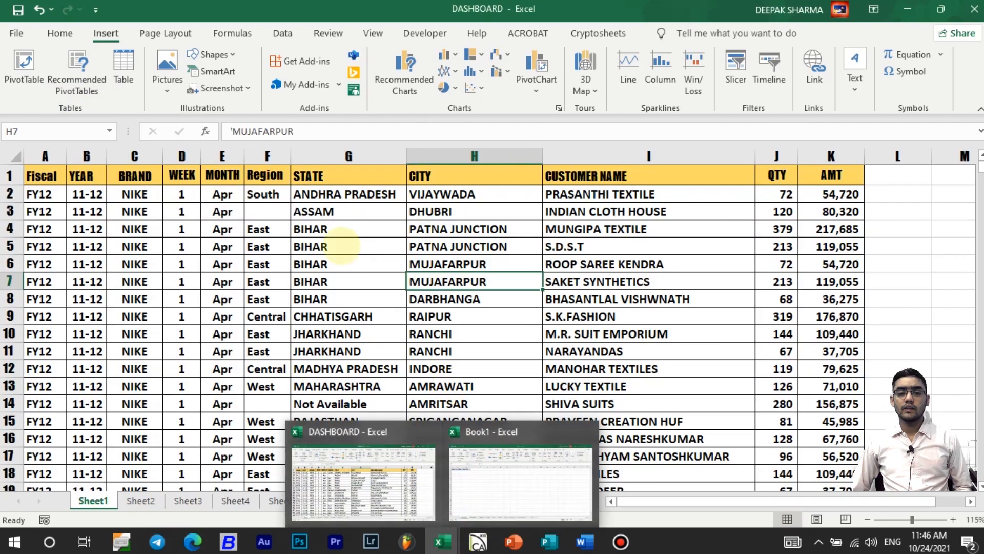
pyautogui.moveTo(57, 180); pyautogui.dragTo(841, 406)
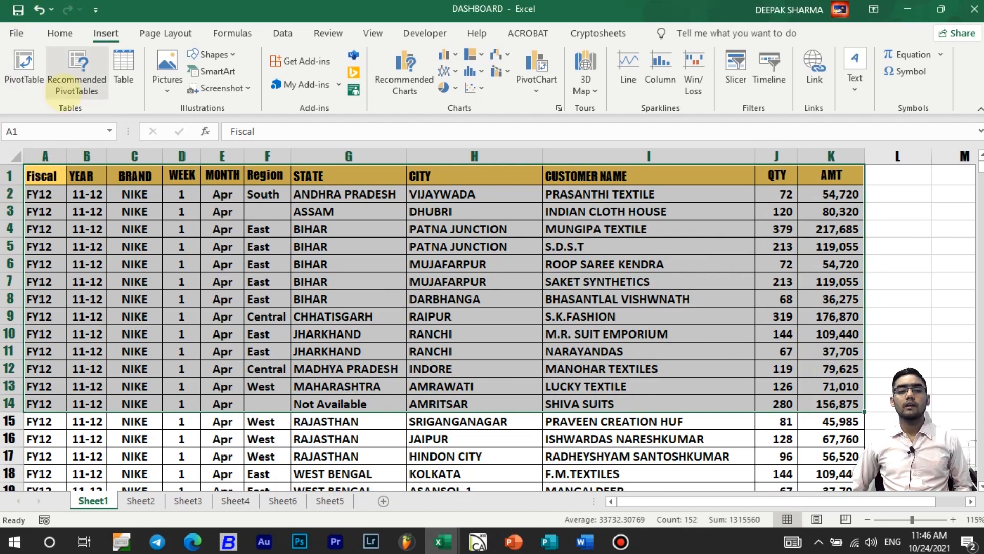
pyautogui.click(76, 67)
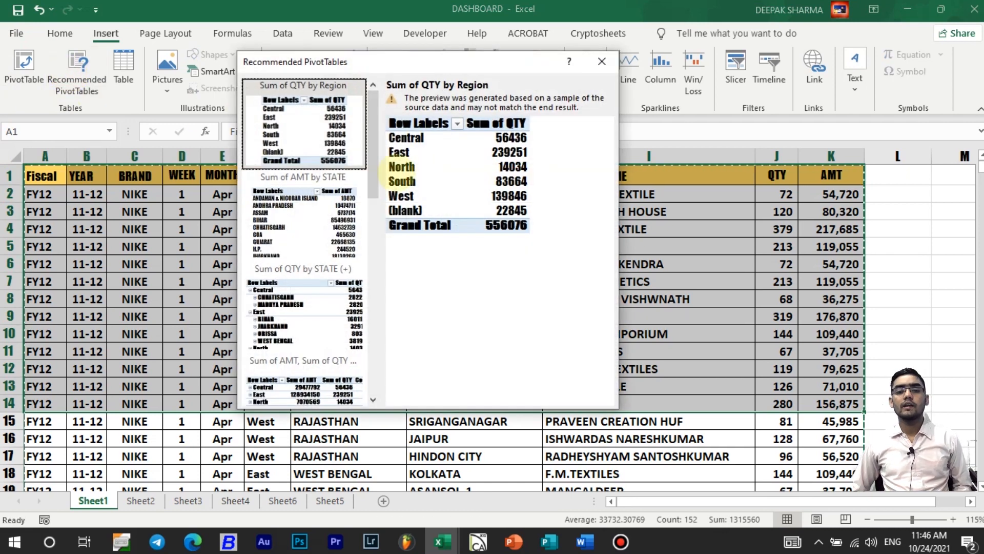
# Preview the recommended PivotTable layouts, including QTY by STATE, WEEK by MONTH and Fiscal, and CUSTOMER NAME by BRAND and YEAR.
pyautogui.click(315, 217)
pyautogui.click(326, 312)
pyautogui.scroll(-5, 323, 308)
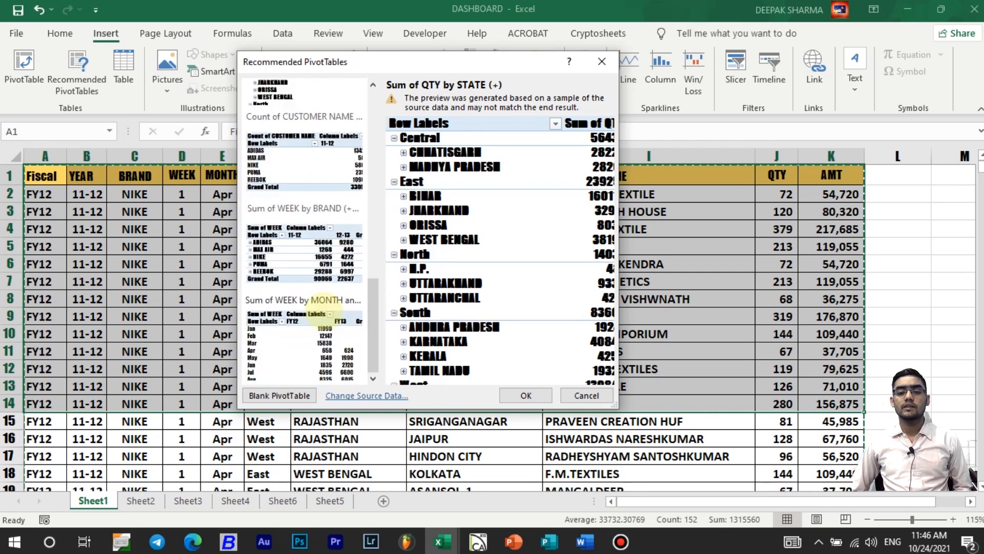
pyautogui.click(311, 248)
pyautogui.click(305, 333)
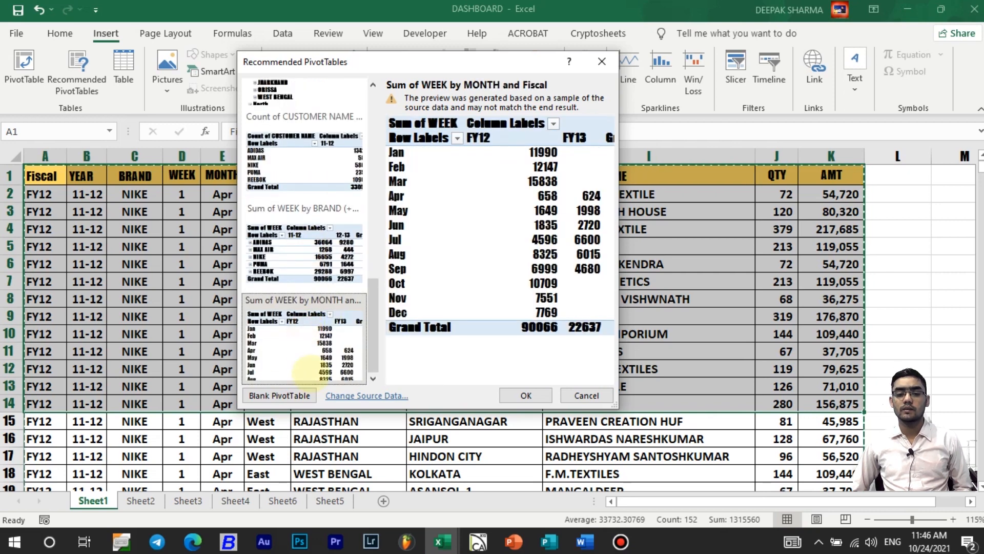
pyautogui.click(313, 241)
pyautogui.click(331, 185)
pyautogui.scroll(5, 328, 179)
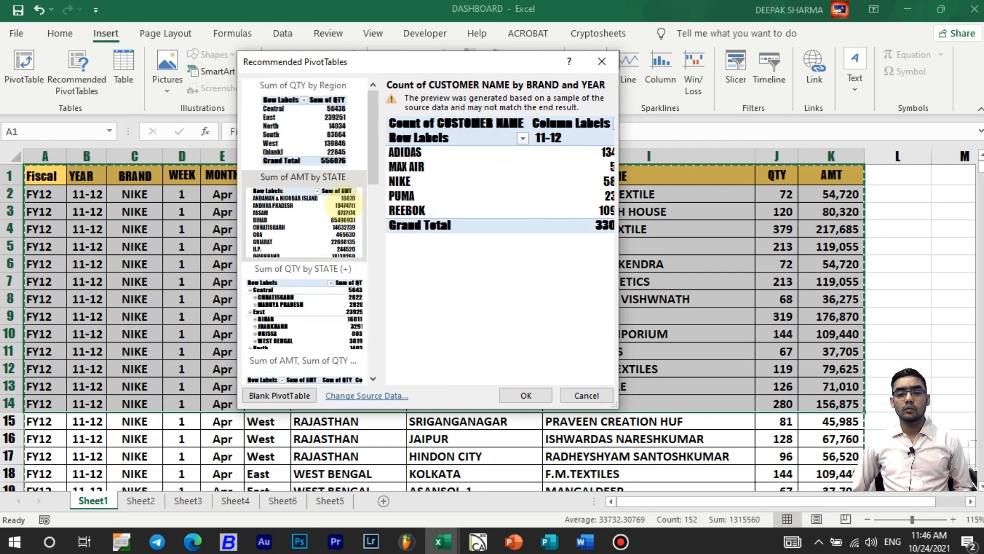
# Insert the recommended Sum of QTY by Region PivotTable on a new sheet and hide its field list.
pyautogui.click(315, 136)
pyautogui.click(526, 396)
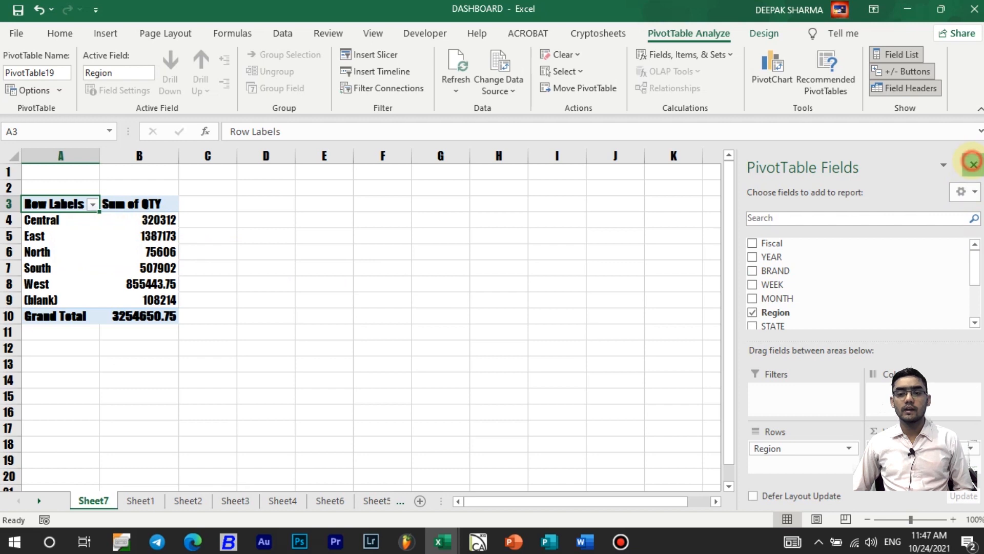
pyautogui.click(973, 164)
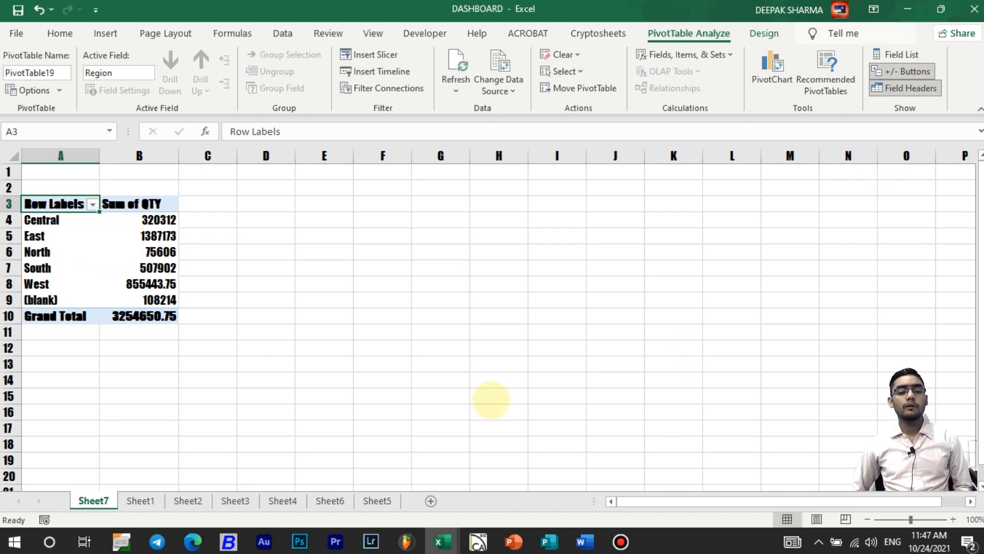
pyautogui.hotkey('alt', 'Tab')
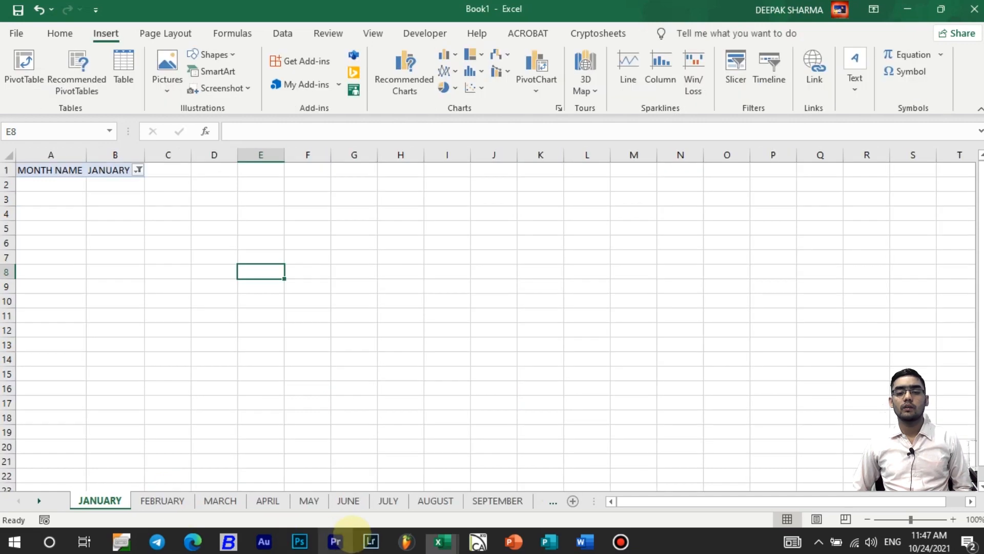
pyautogui.hotkey('alt', 'Tab')
pyautogui.hotkey('alt', 'Tab')
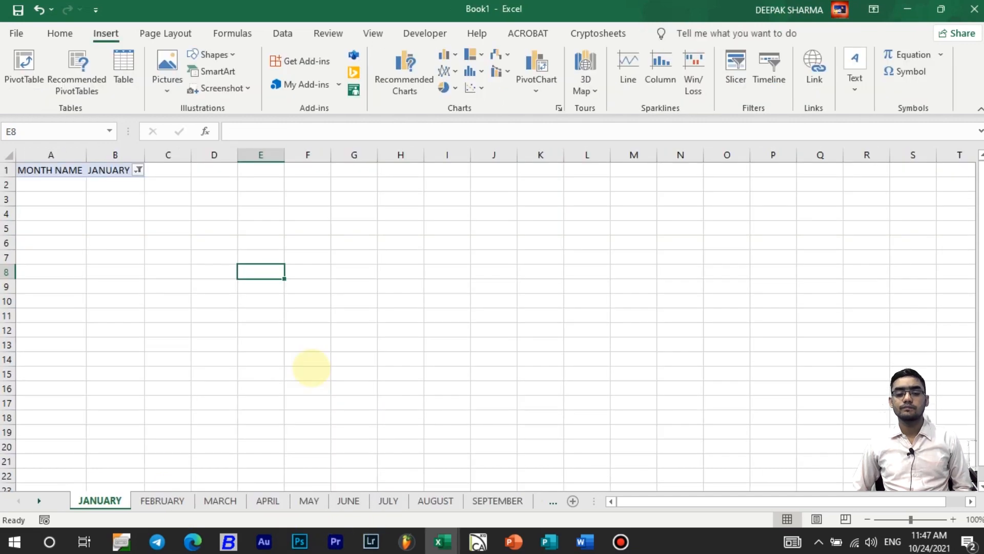
pyautogui.hotkey('alt', 'Tab')
pyautogui.hotkey('alt', 'Tab')
pyautogui.hotkey('alt', 'shift', 'Tab')
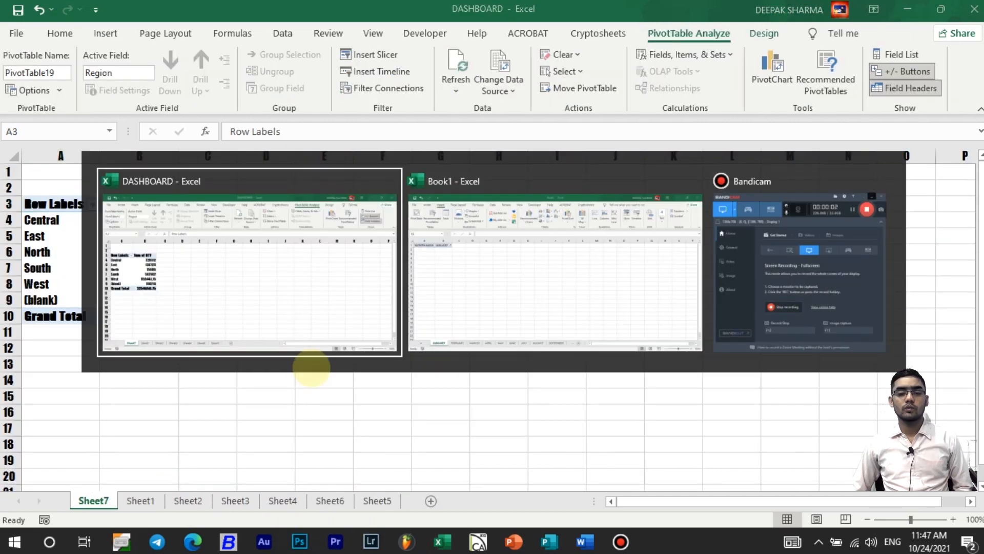
pyautogui.hotkey('alt', 'Tab')
pyautogui.hotkey('alt', 'Tab')
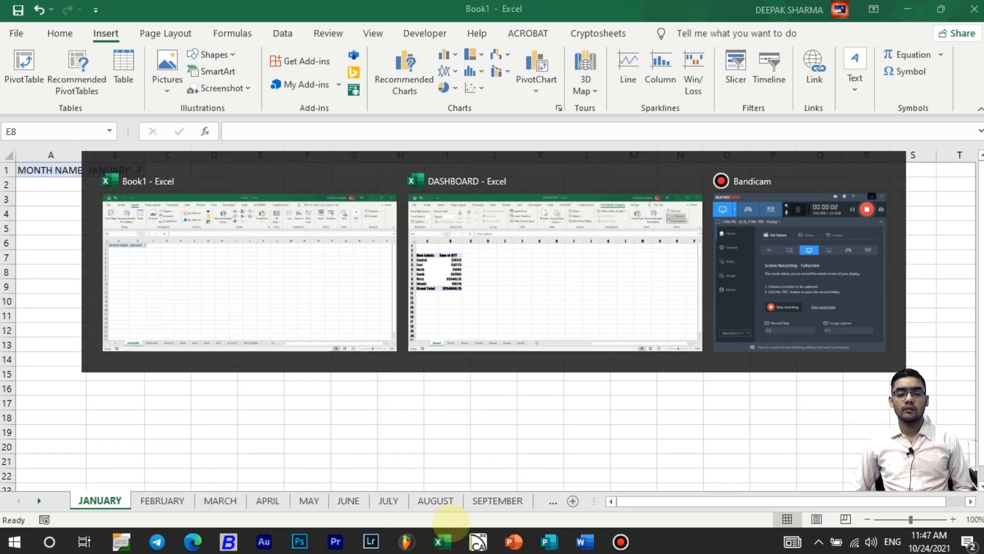
# Convert range A1:K18 on Sheet1 of the DASHBOARD workbook into a table with headers.
pyautogui.moveTo(45, 176); pyautogui.dragTo(841, 469)
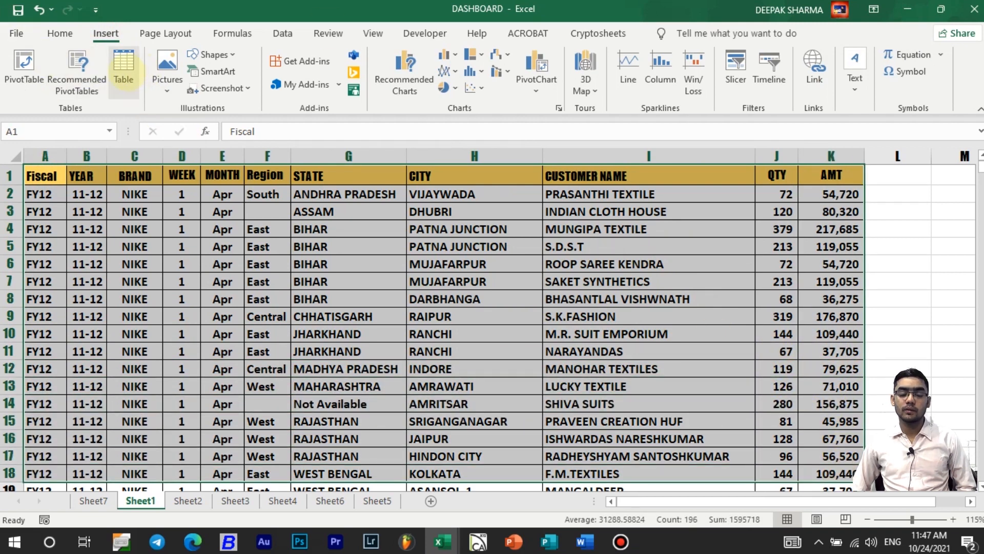
pyautogui.click(123, 66)
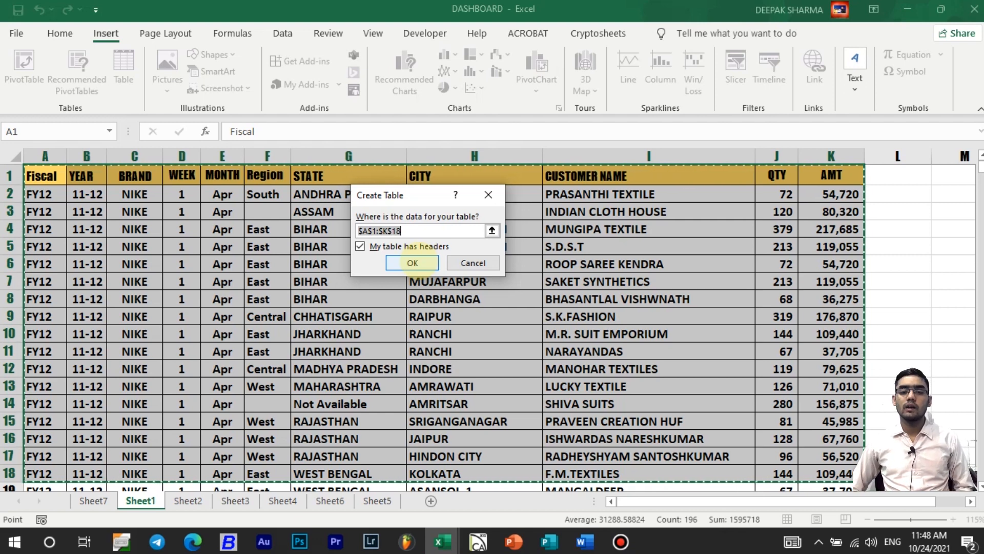
pyautogui.click(412, 263)
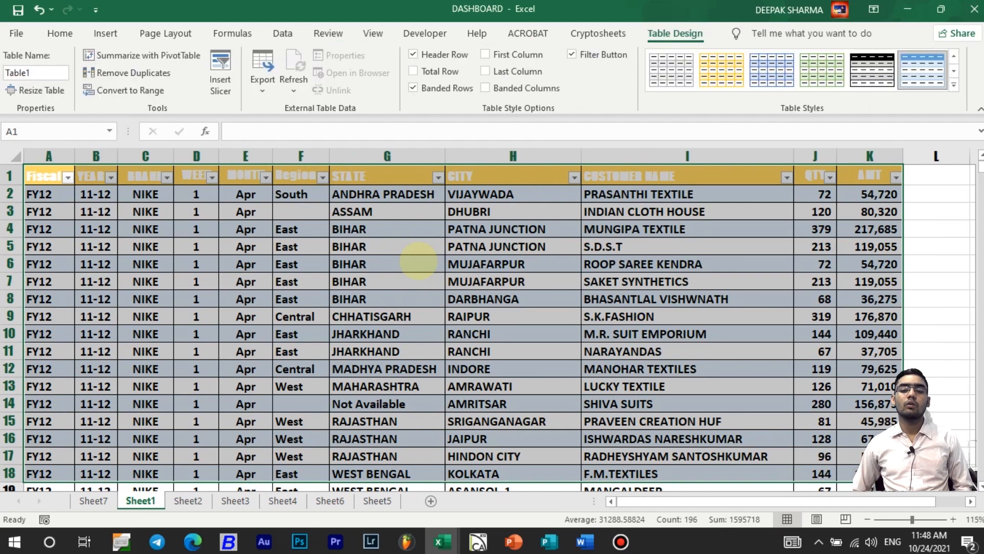
pyautogui.click(407, 263)
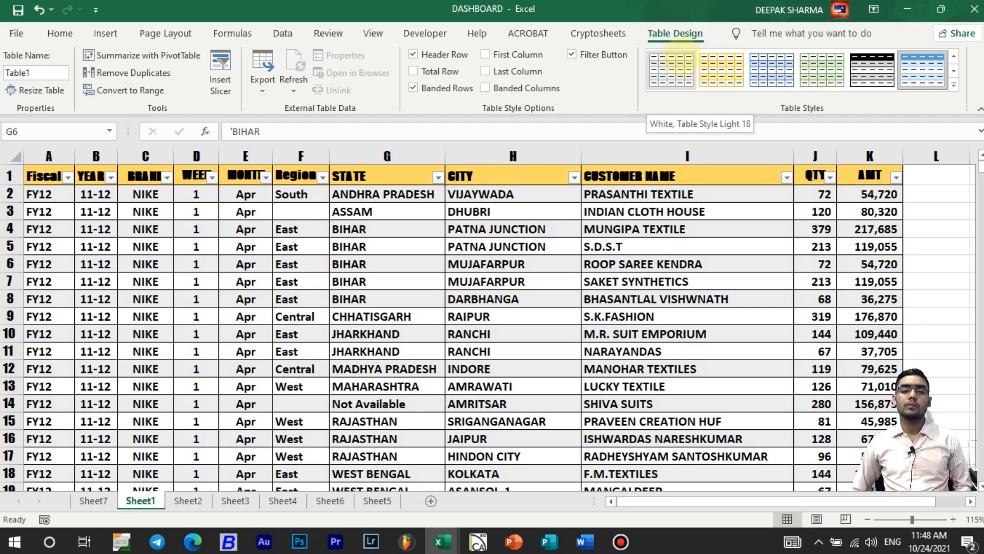
pyautogui.click(60, 33)
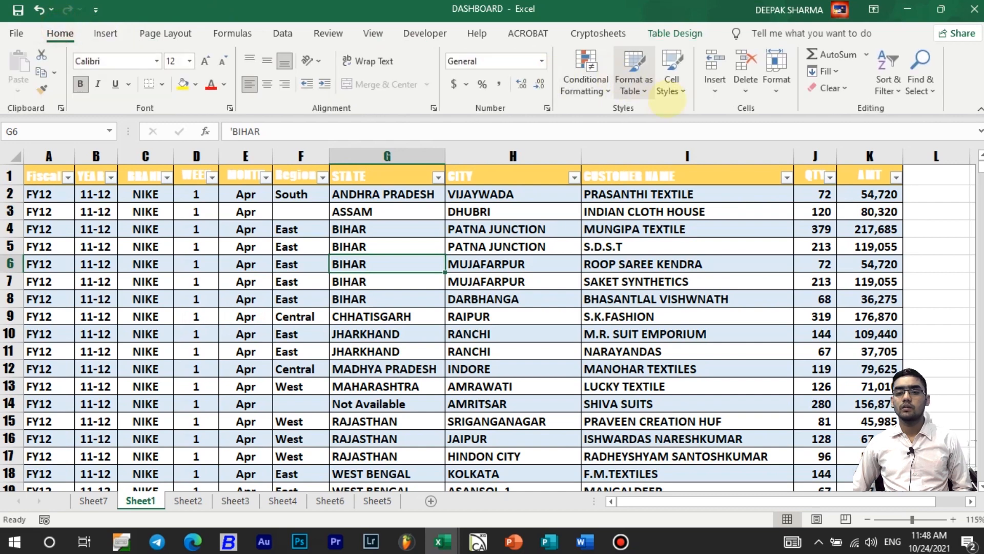
pyautogui.click(647, 85)
pyautogui.click(650, 85)
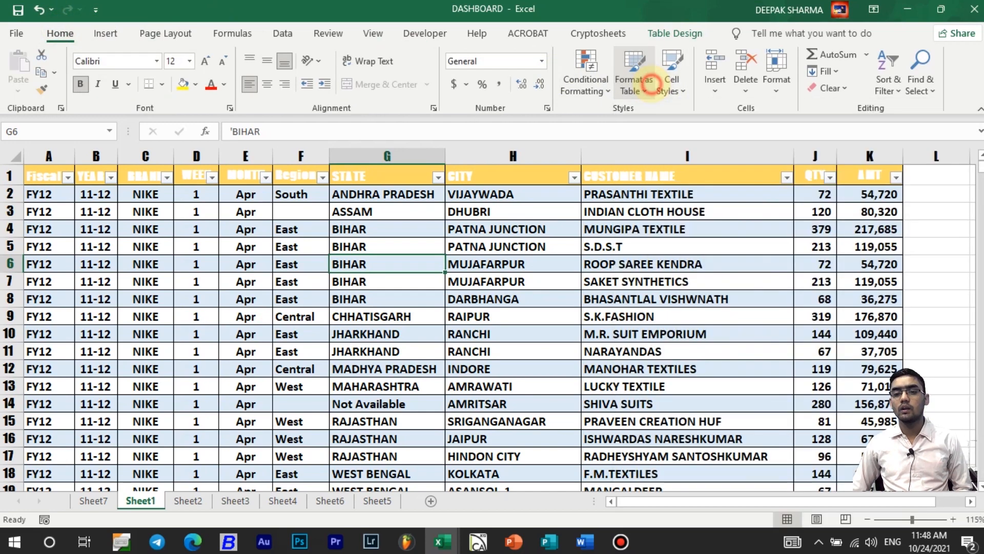
pyautogui.click(675, 33)
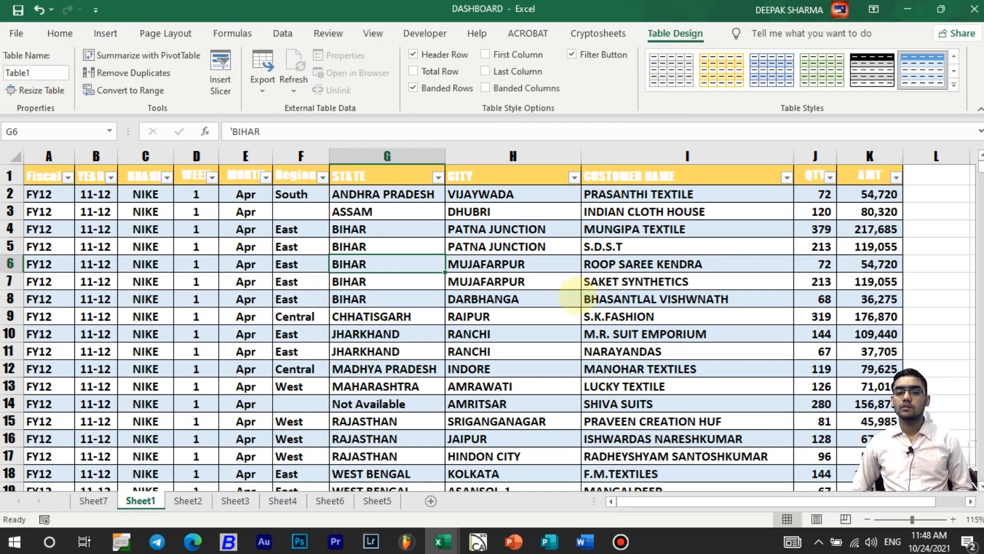